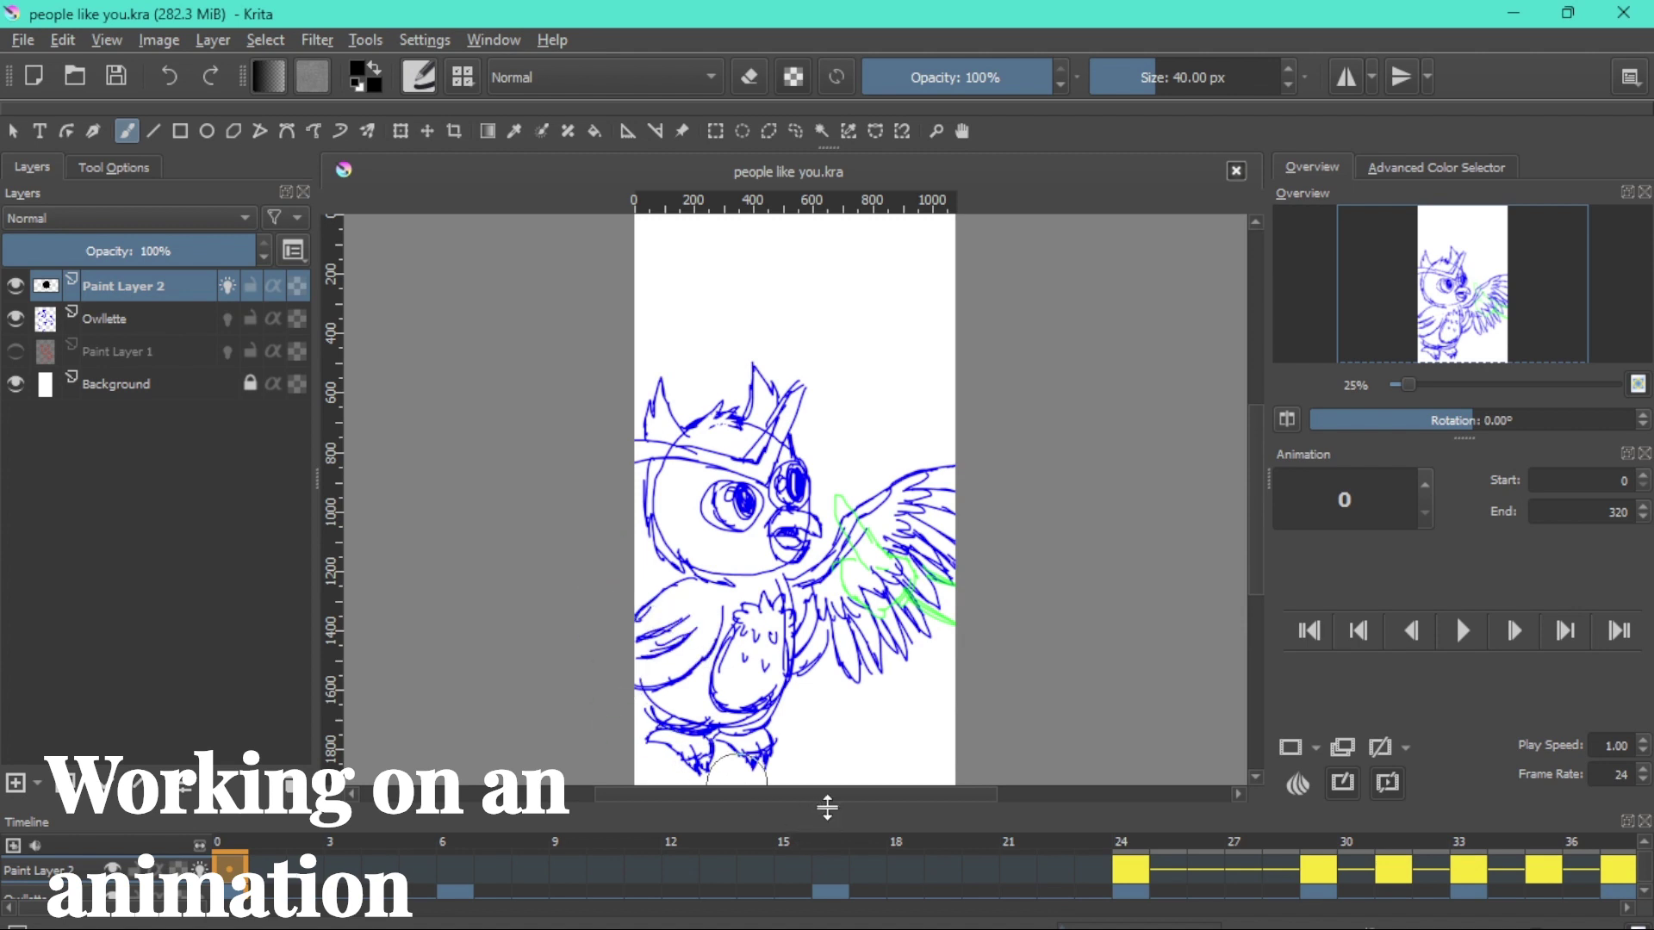
Enlarge the timeline area and examine the owl sketch frames from frame 6 through frame 35
left_click_drag(826, 807, 826, 669)
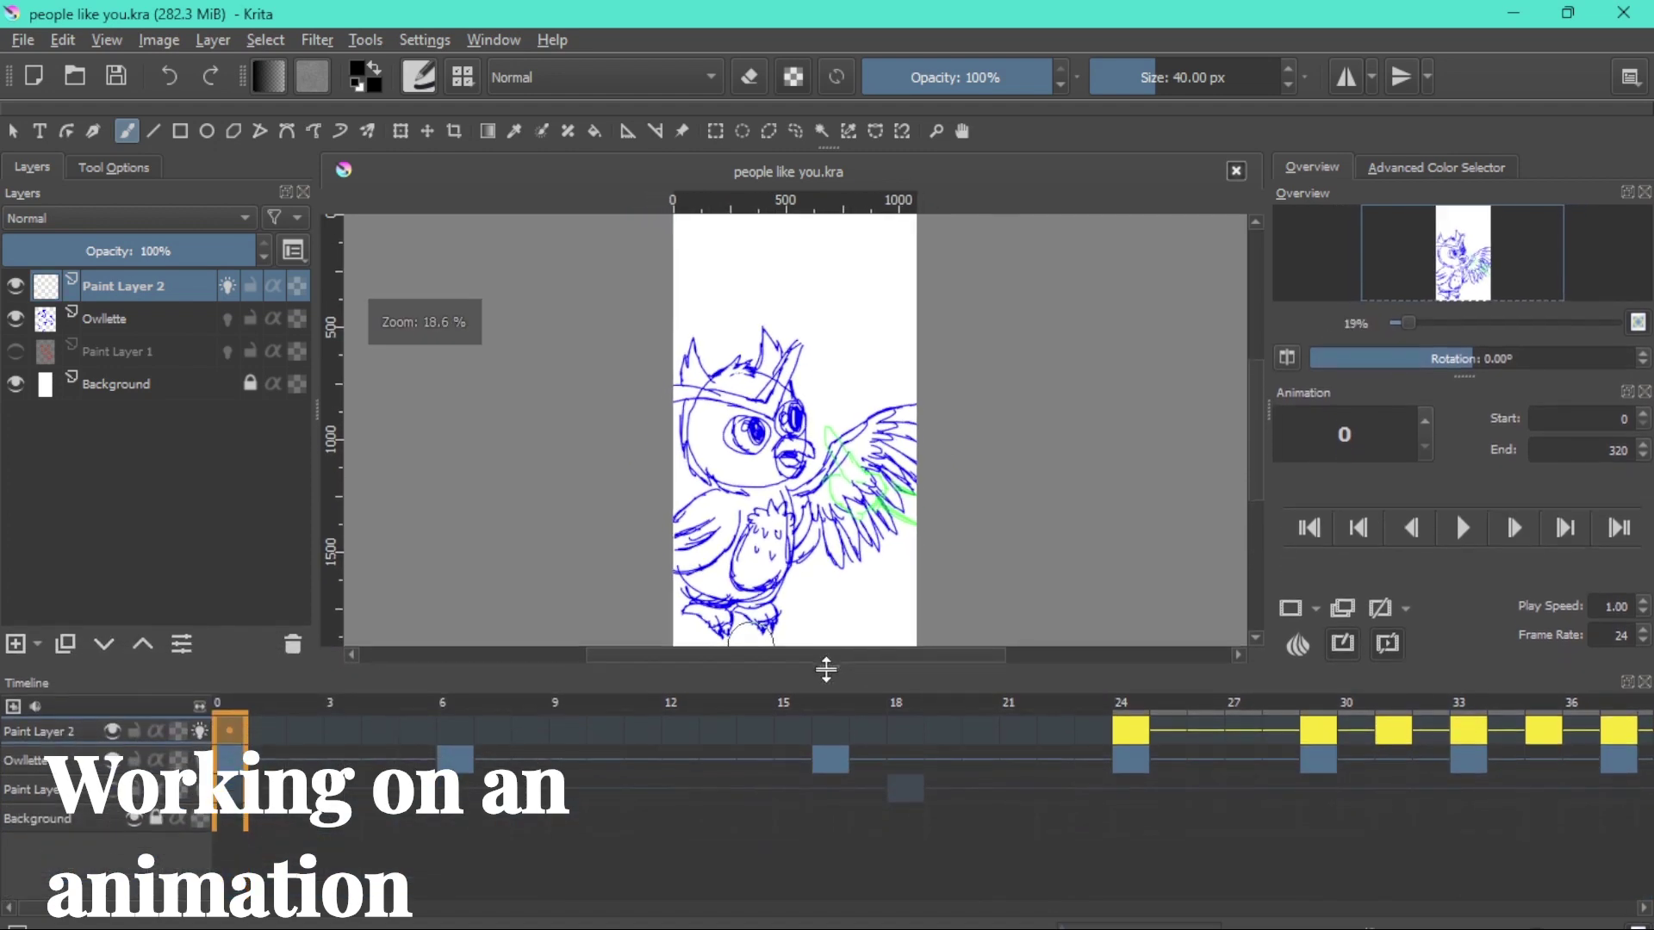
left_click(454, 732)
left_click(820, 756)
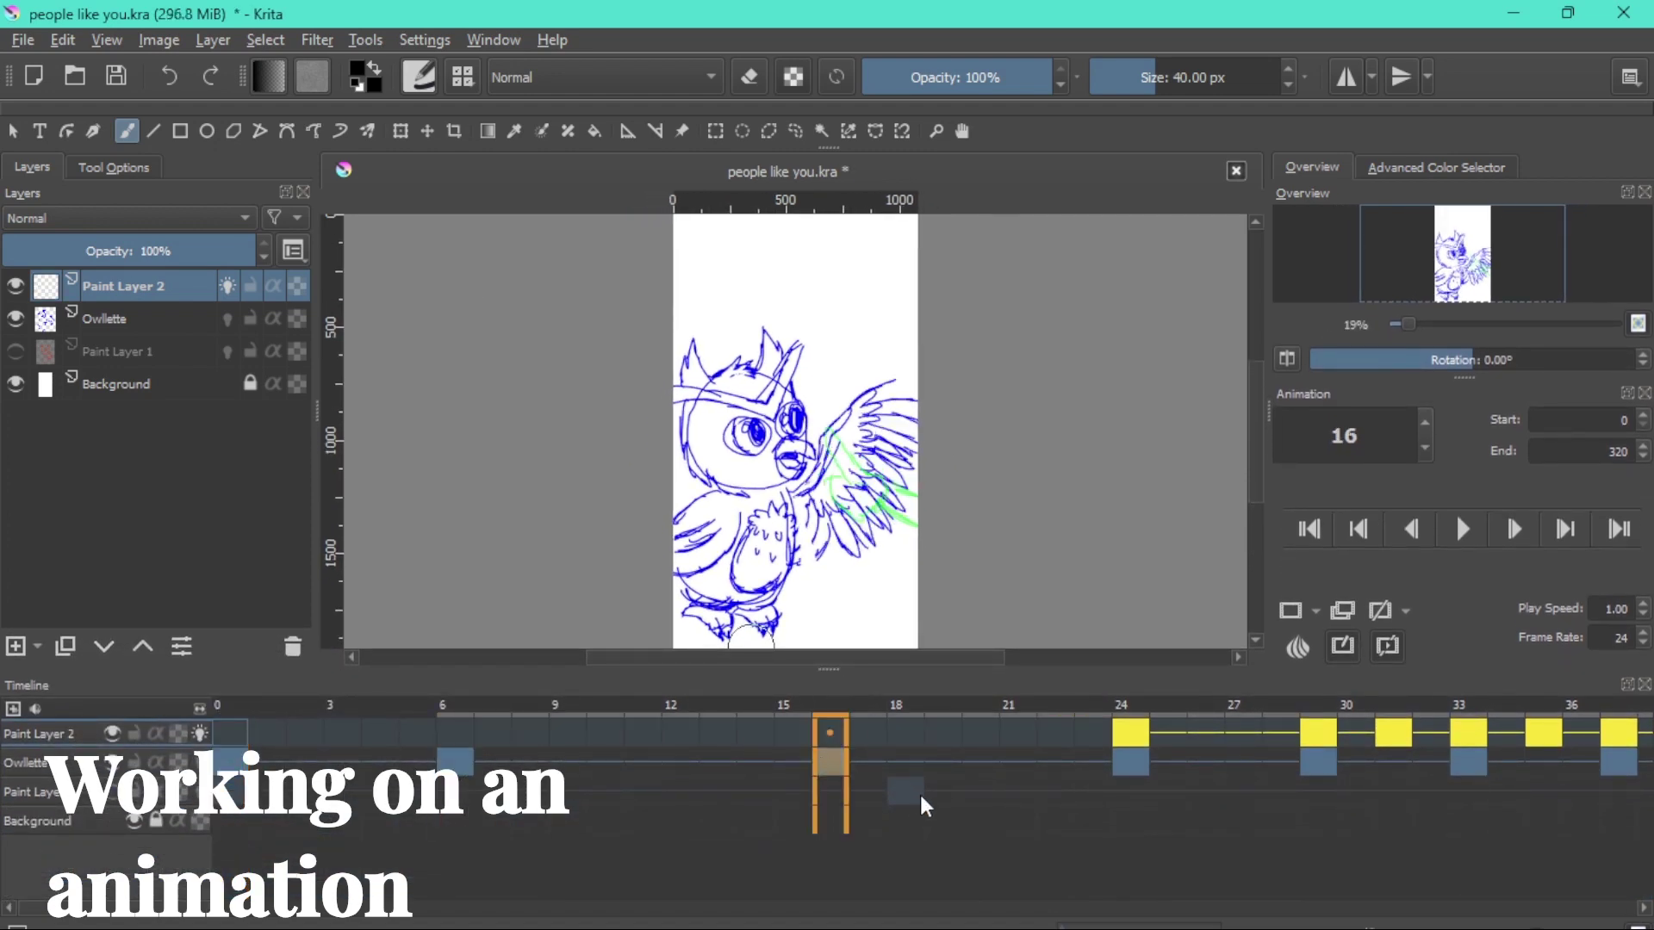
left_click(915, 789)
left_click(1126, 736)
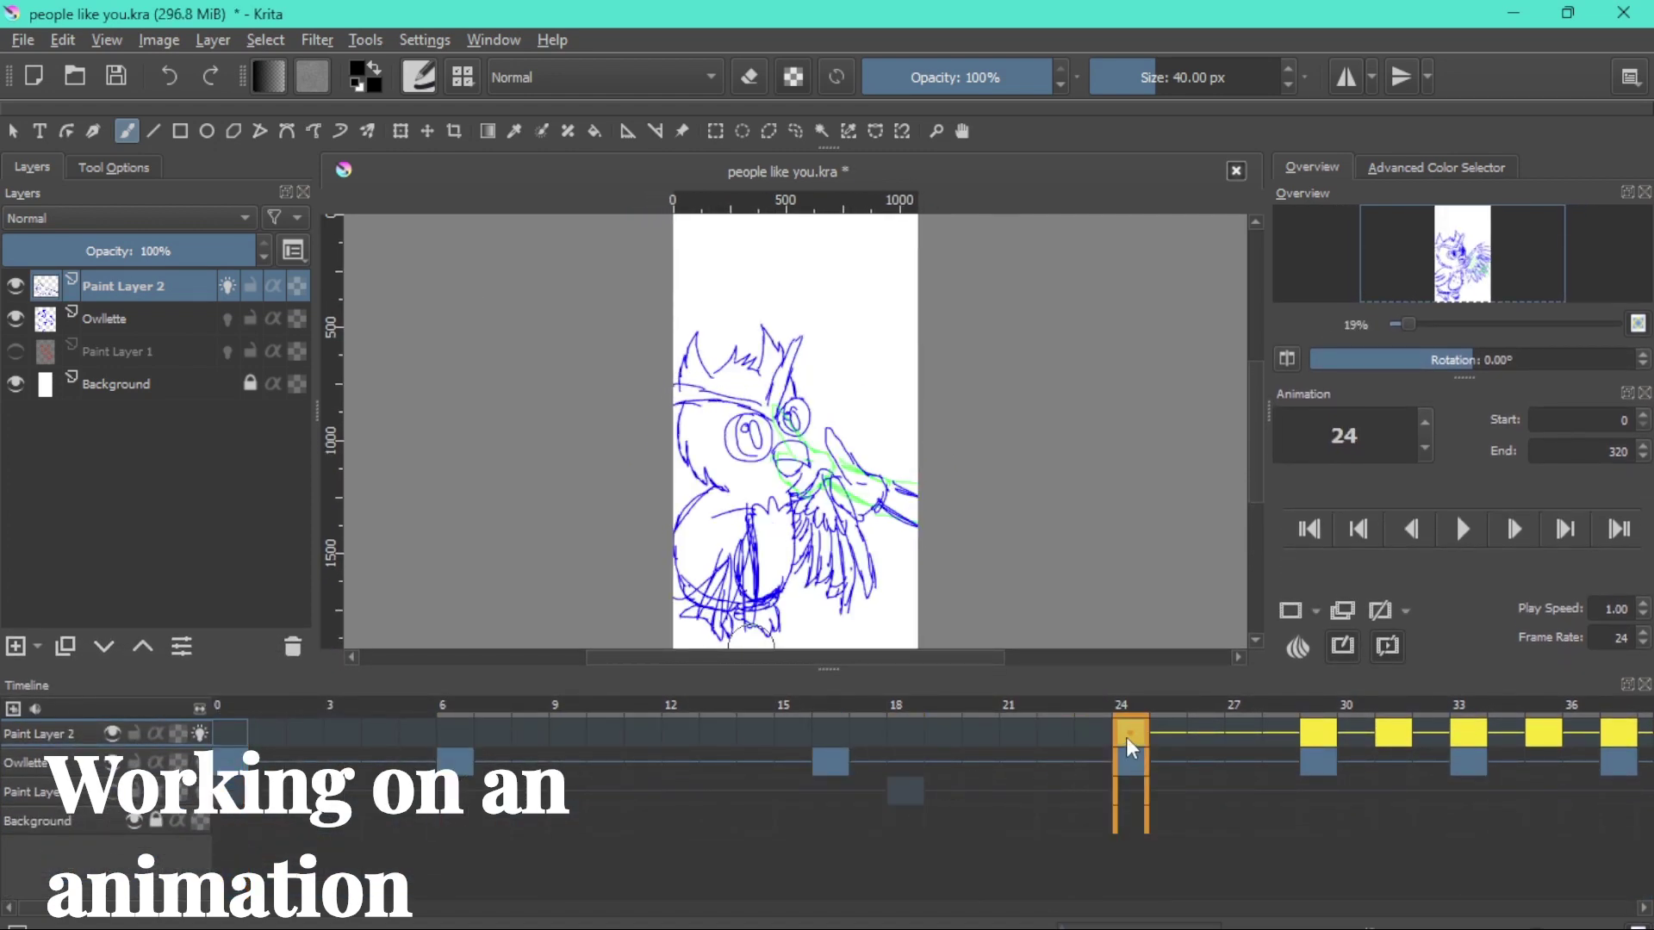
left_click(1316, 732)
left_click(1399, 732)
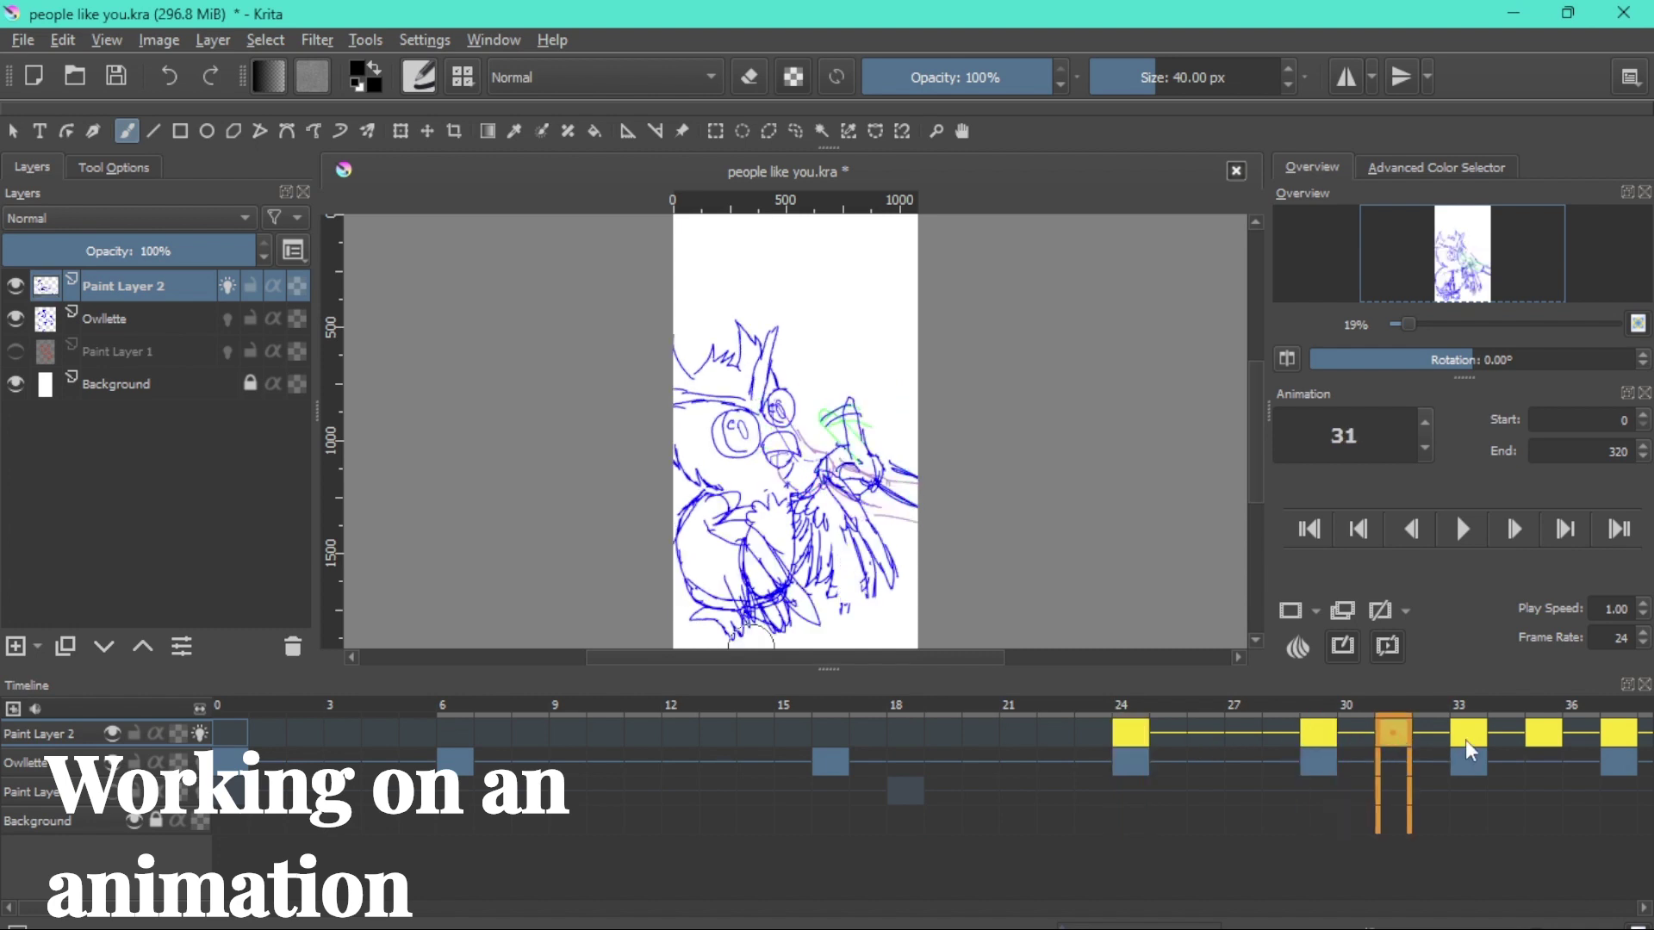
left_click(1475, 741)
left_click(1524, 737)
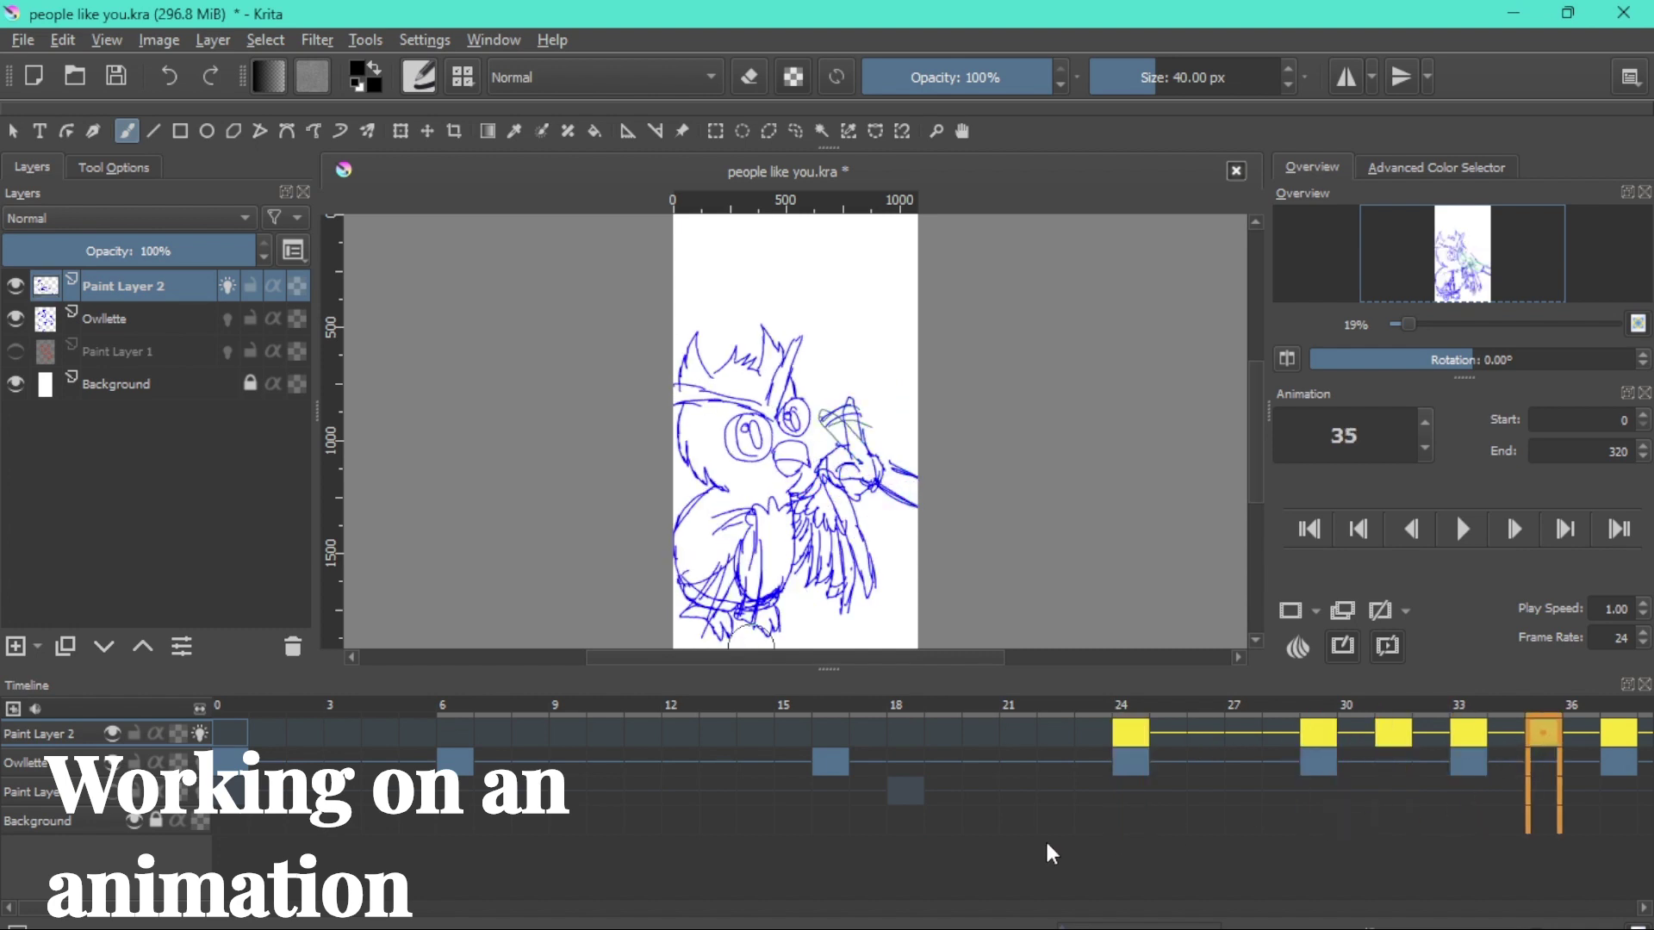
Examine the Paint Layer 2 keyframes one by one from frame 39 through frame 70
left_click_drag(166, 918, 358, 925)
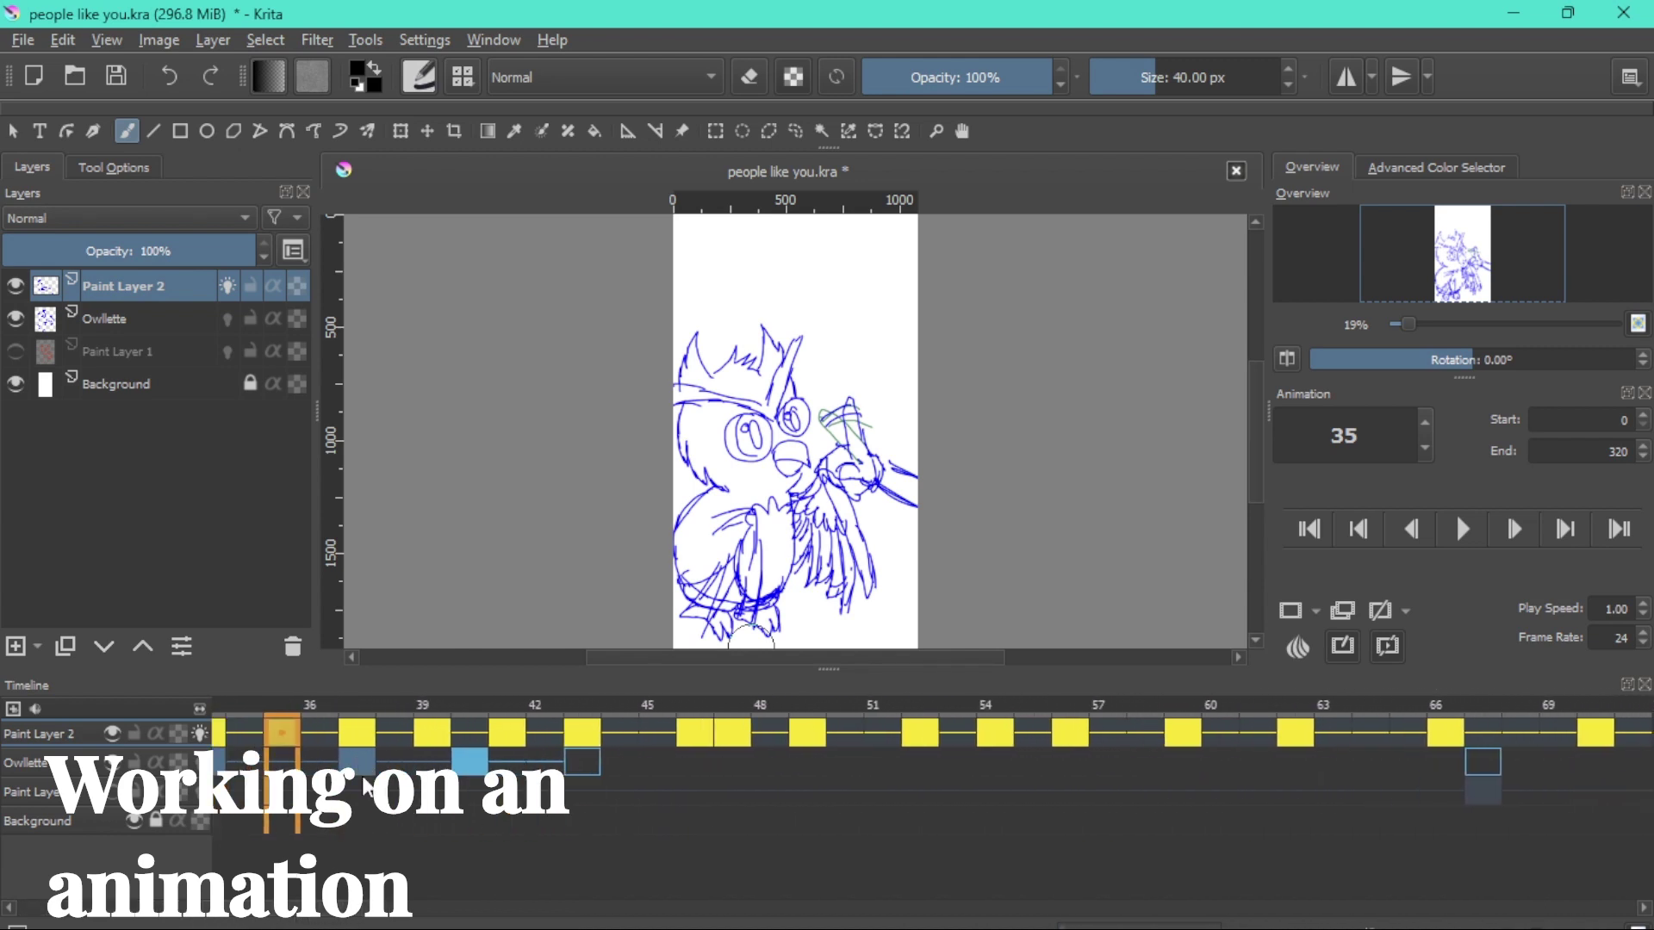
left_click(438, 746)
left_click(582, 733)
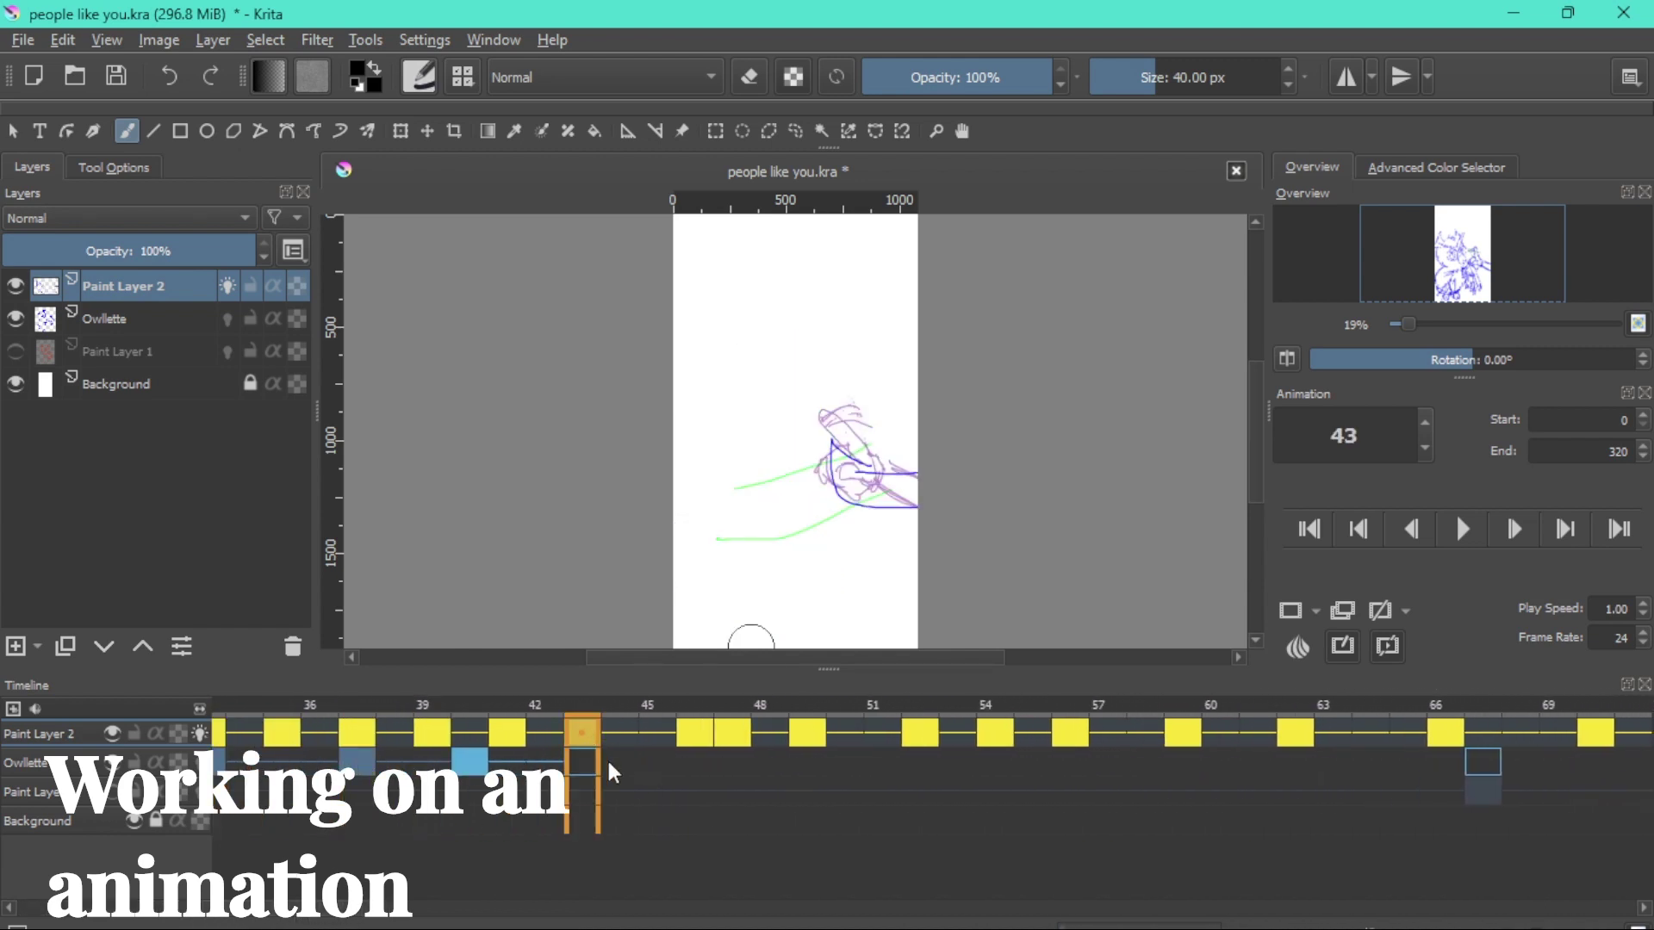
left_click(742, 739)
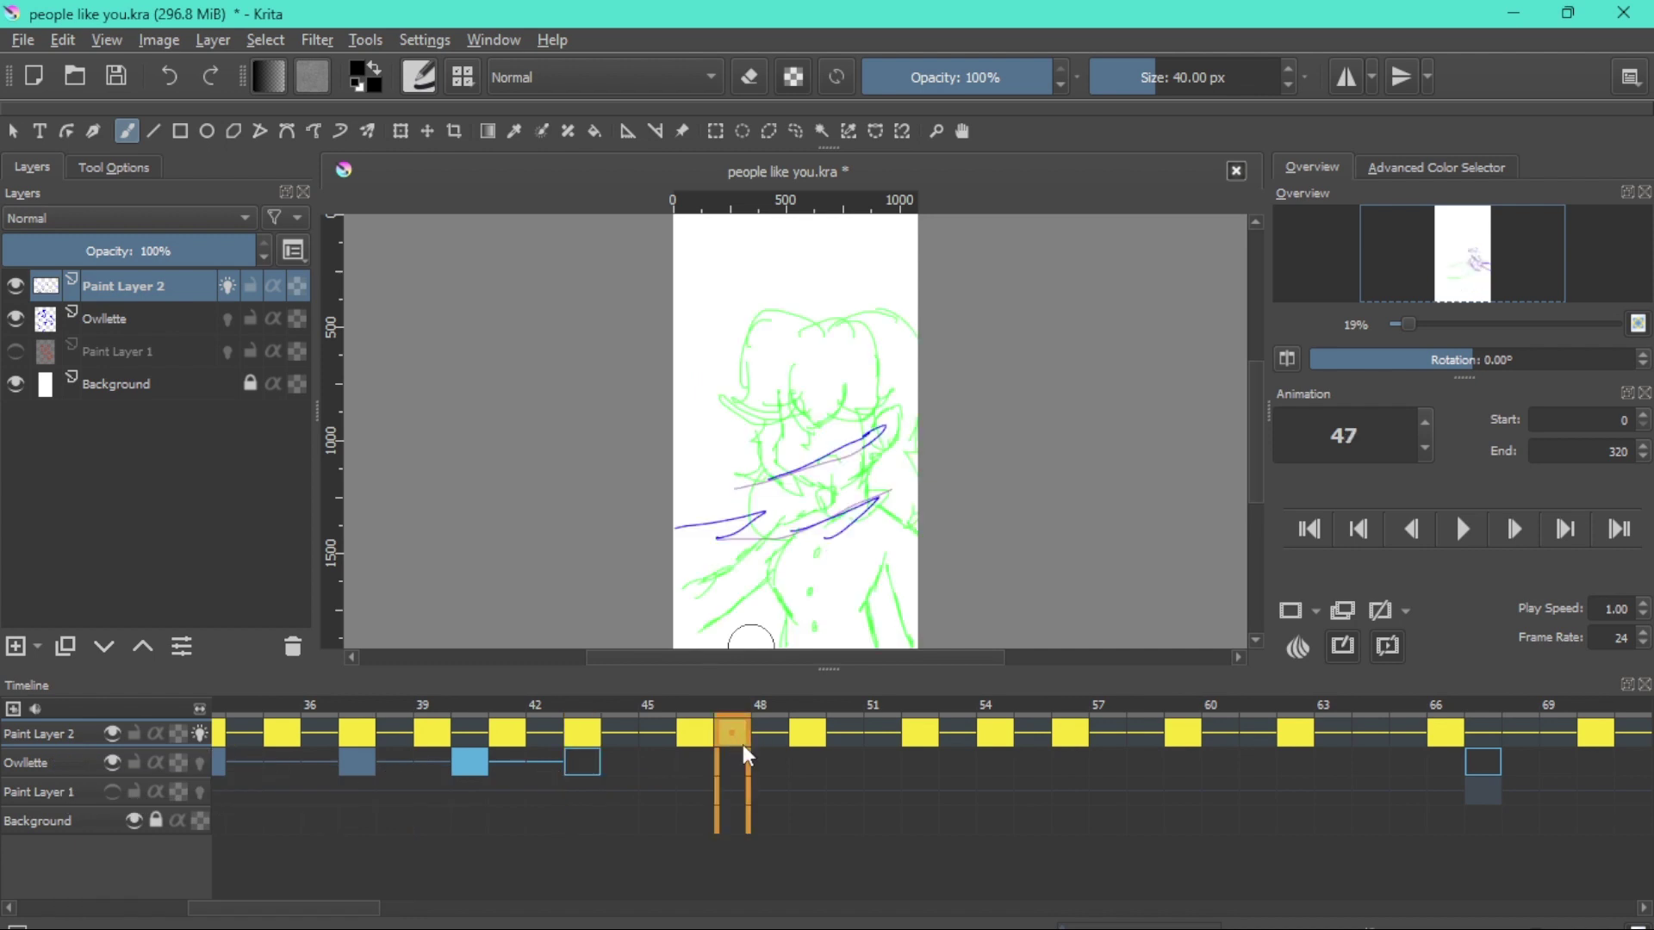
left_click(805, 737)
left_click(919, 734)
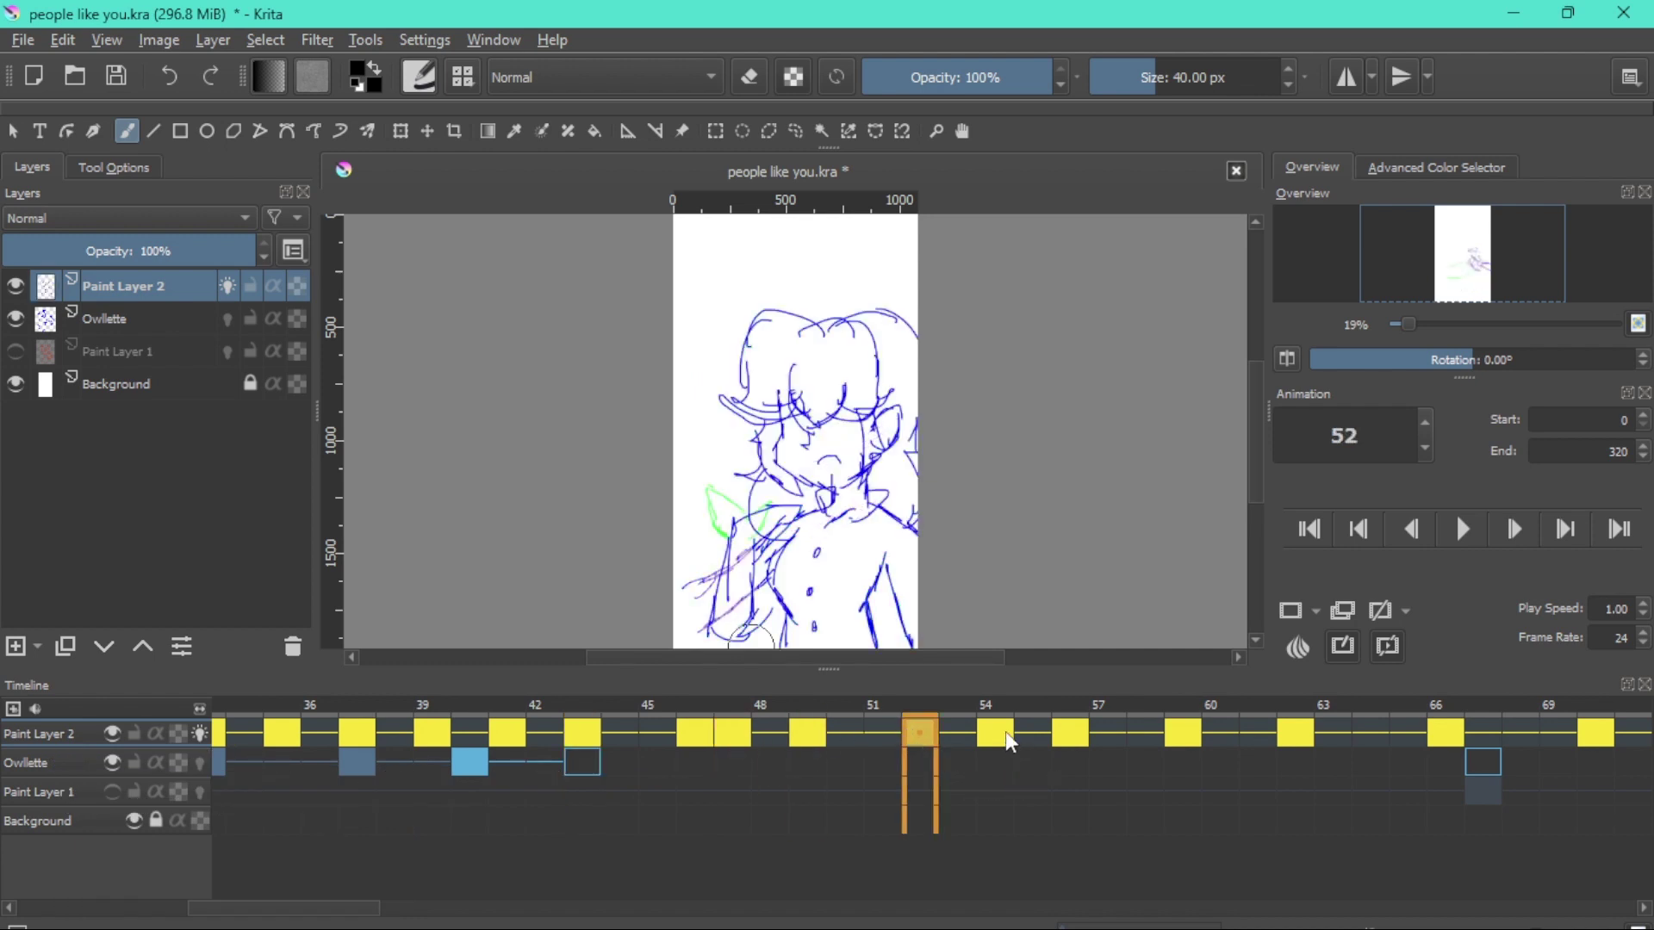
left_click(1003, 733)
left_click(1063, 739)
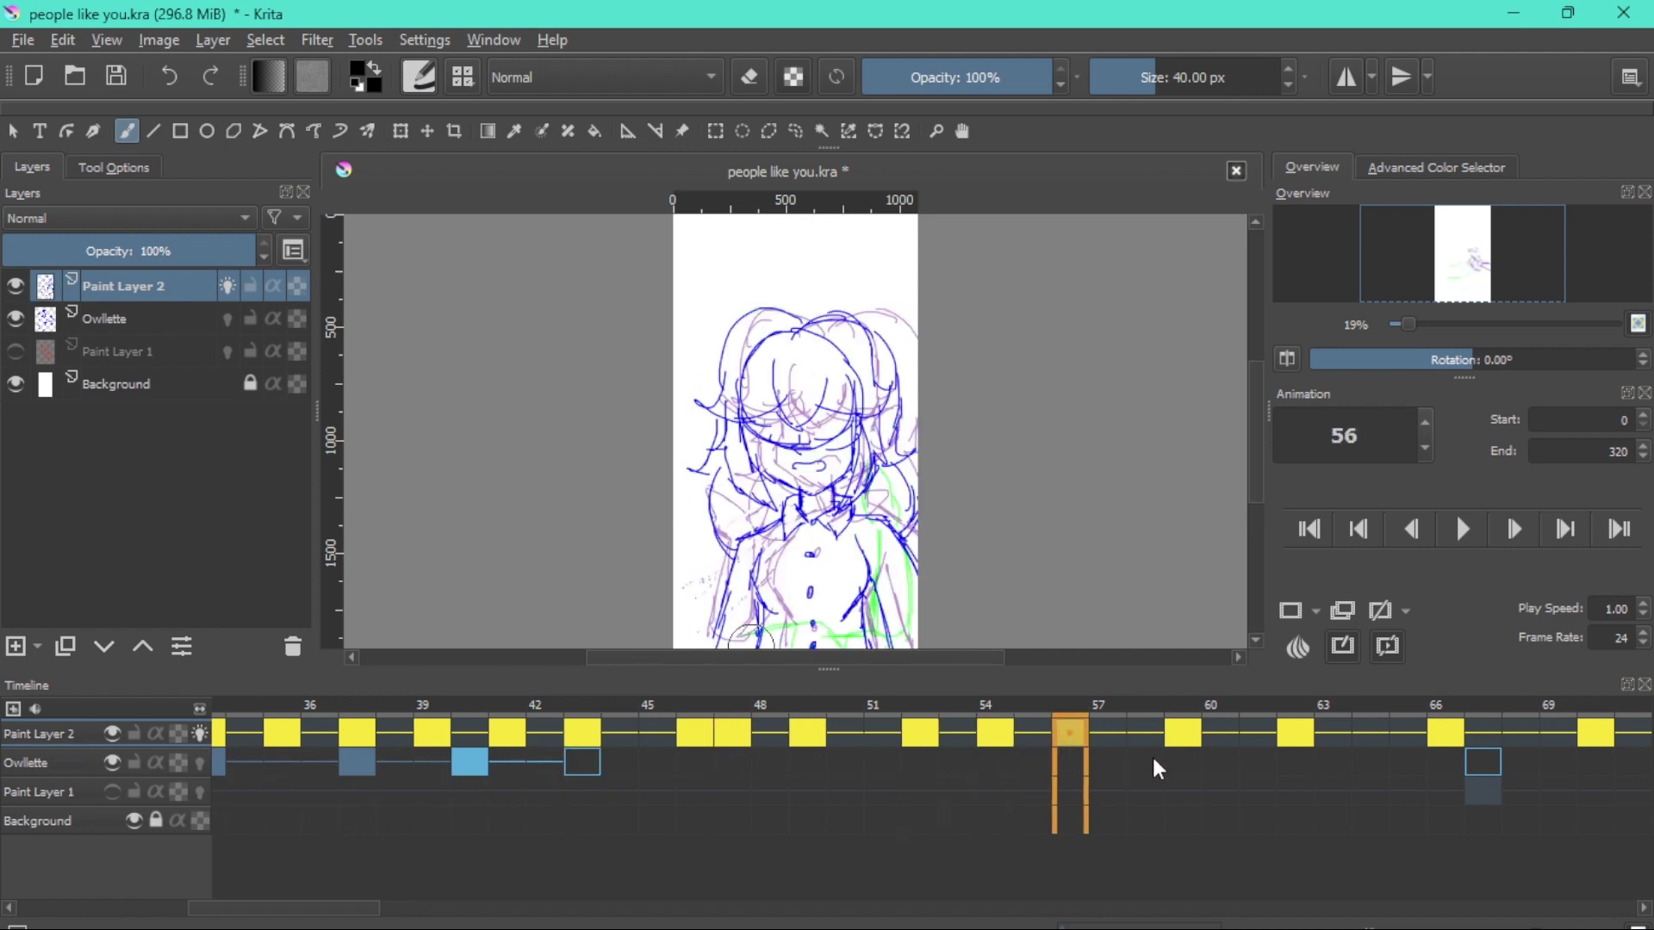
left_click(1182, 737)
left_click(1292, 736)
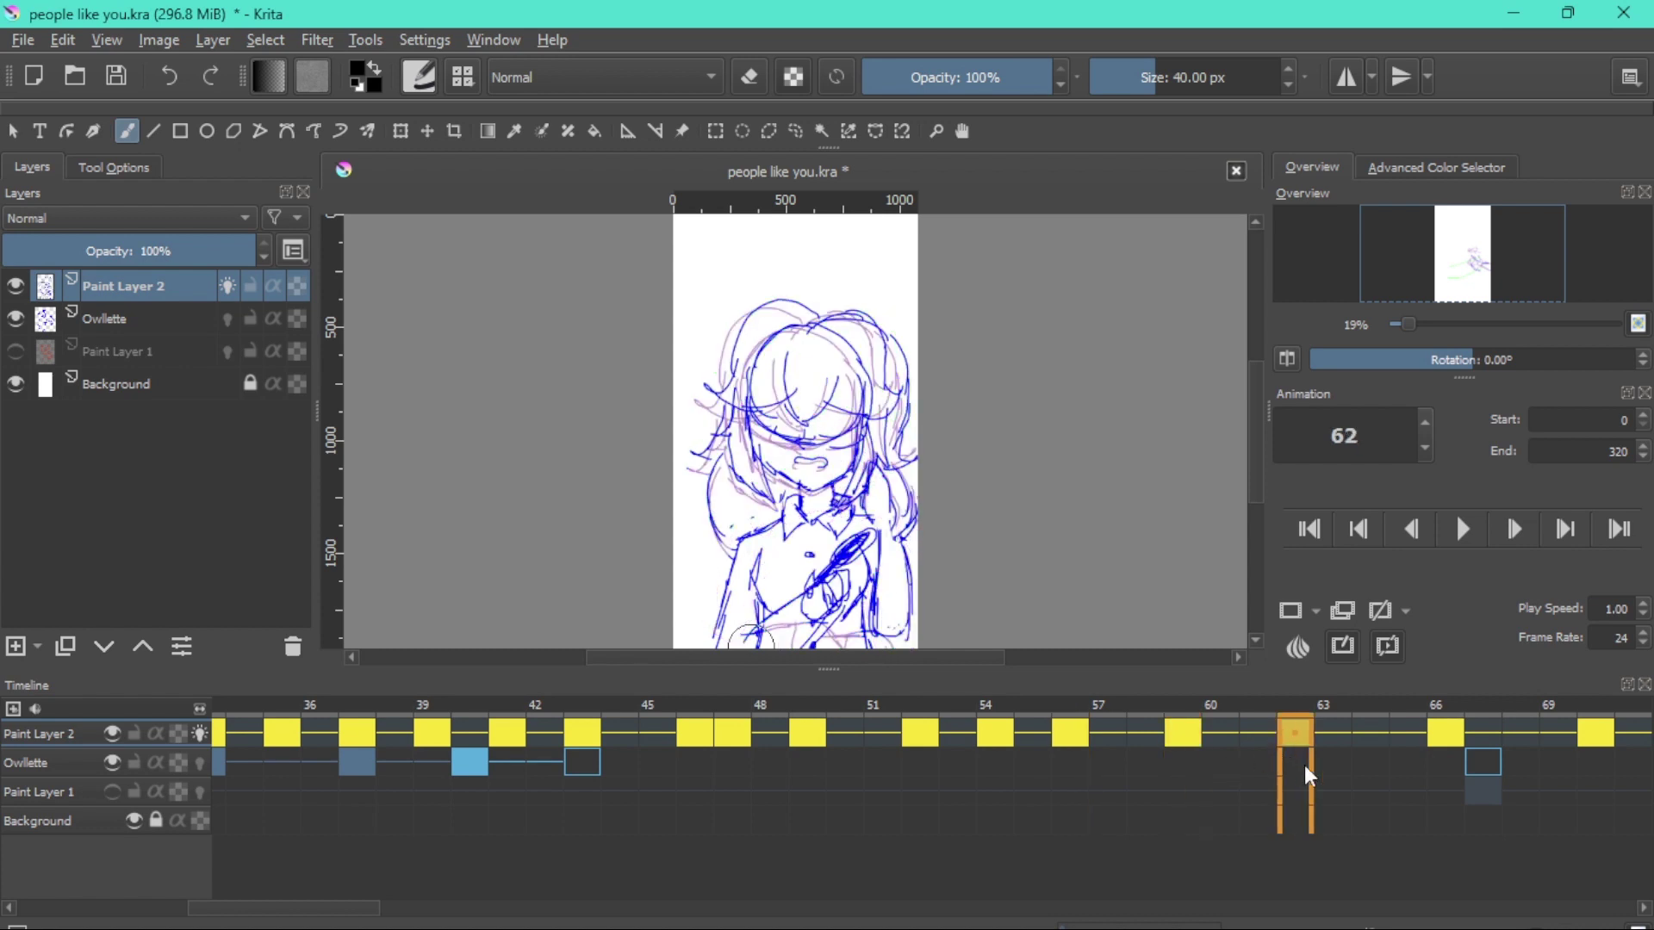
left_click(1453, 737)
left_click(1591, 747)
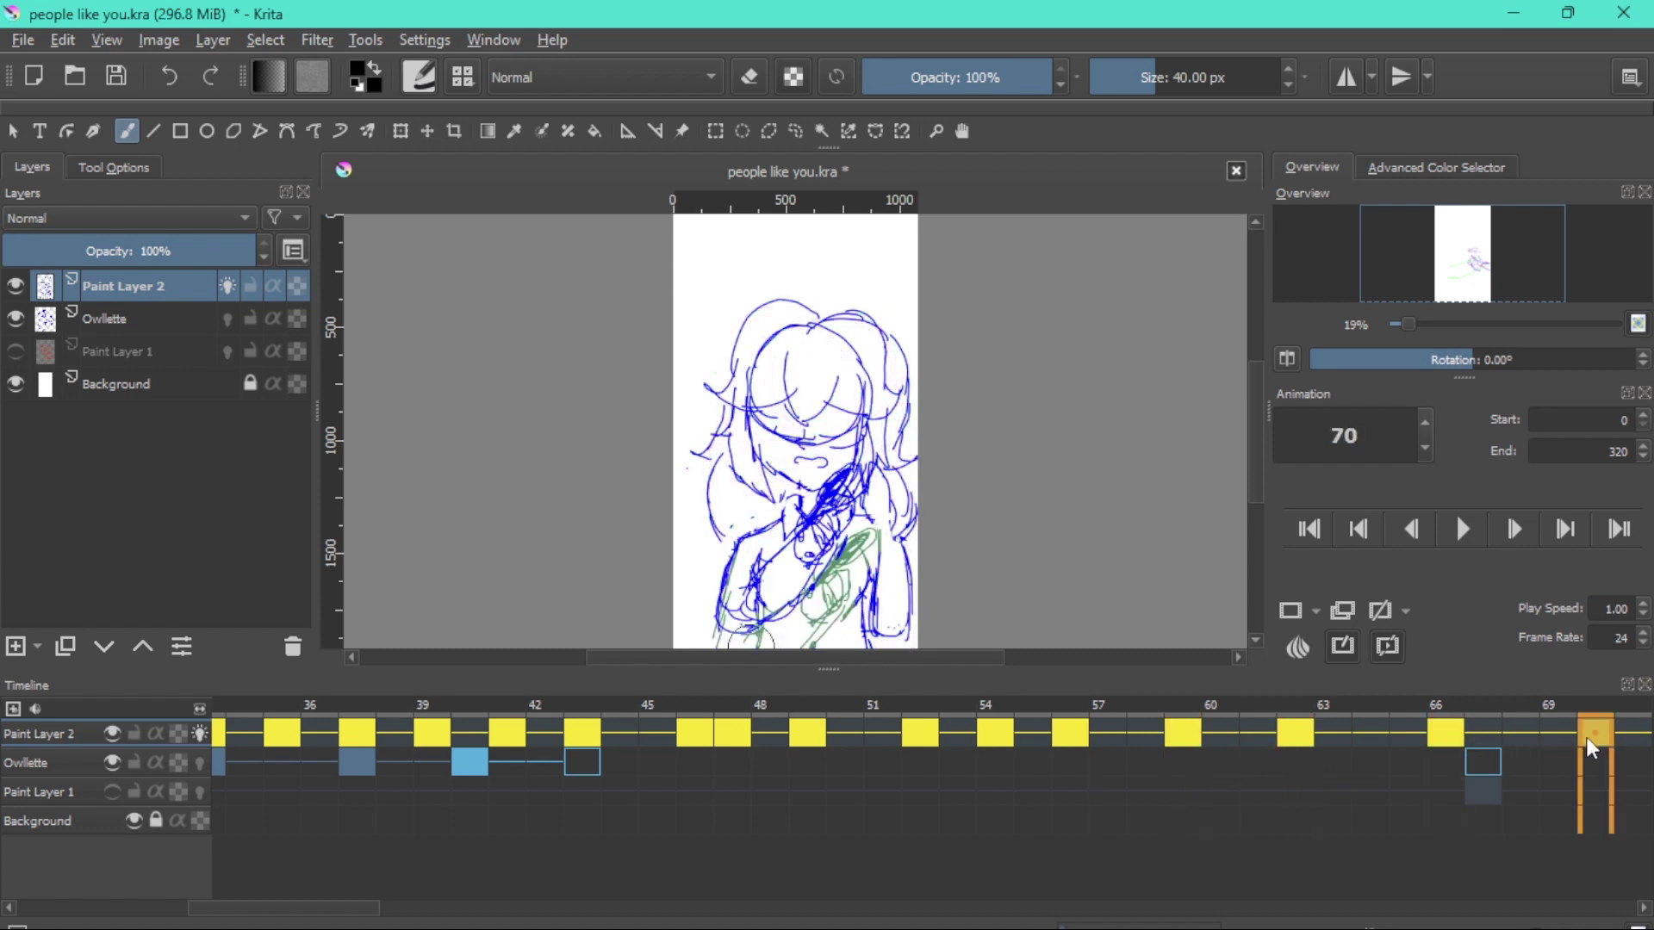
Examine the girl sketch frames on Paint Layer 2 from frame 74 through frame 97
left_click_drag(835, 672, 838, 710)
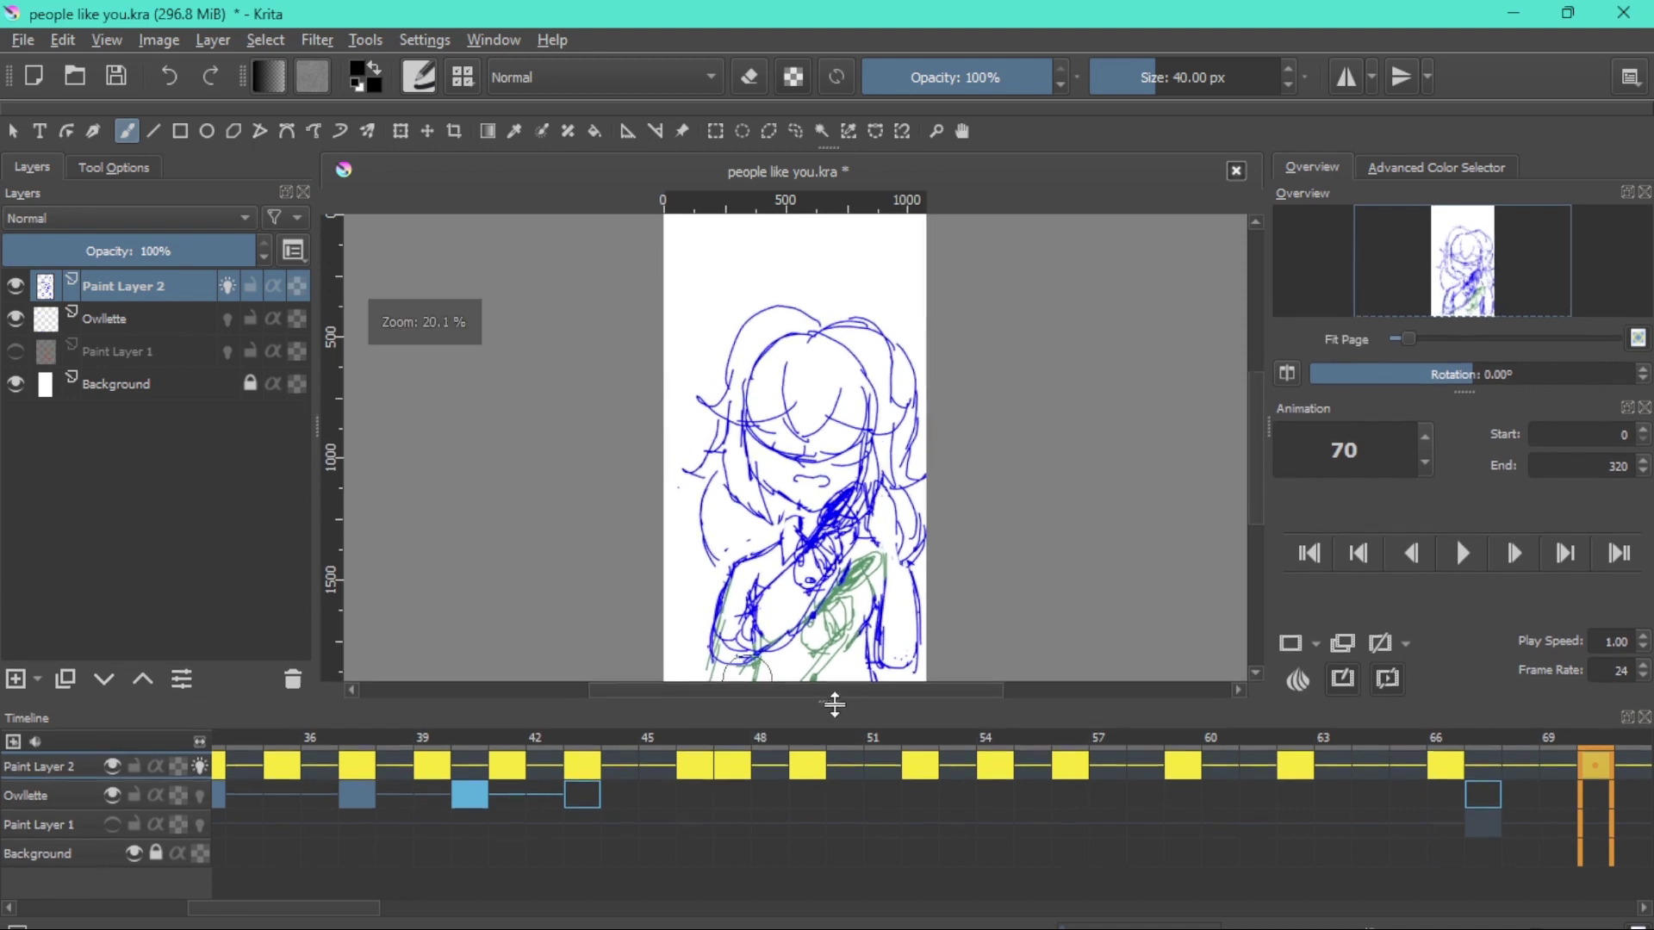
left_click_drag(341, 902, 488, 905)
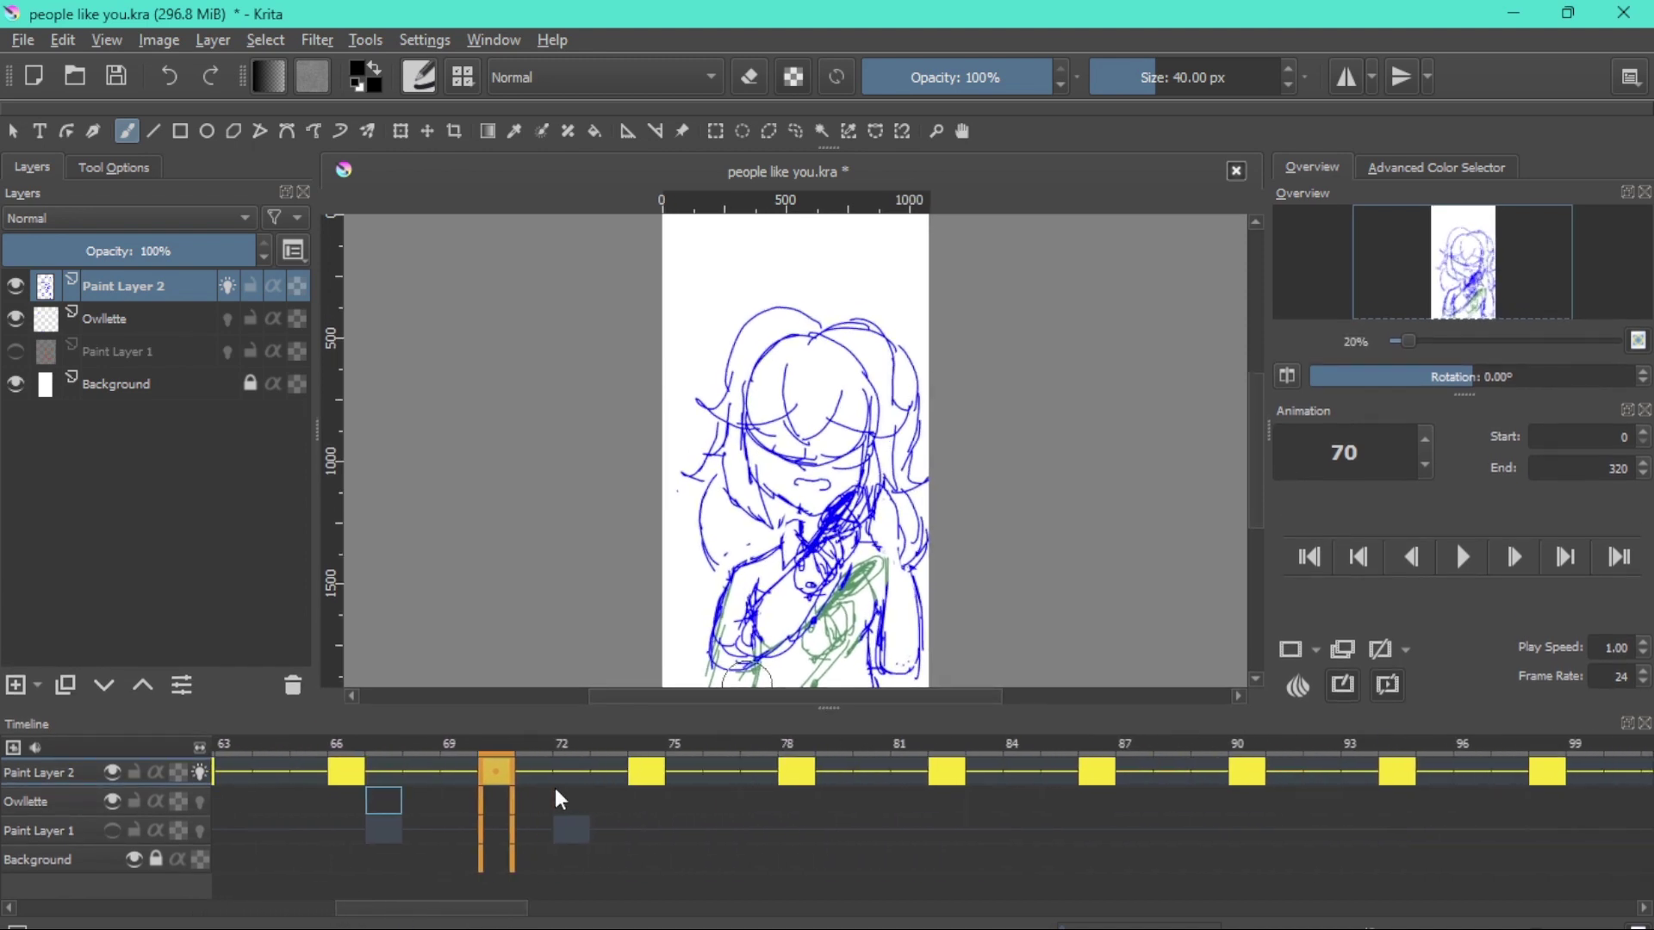
left_click(644, 770)
left_click(808, 777)
left_click(979, 777)
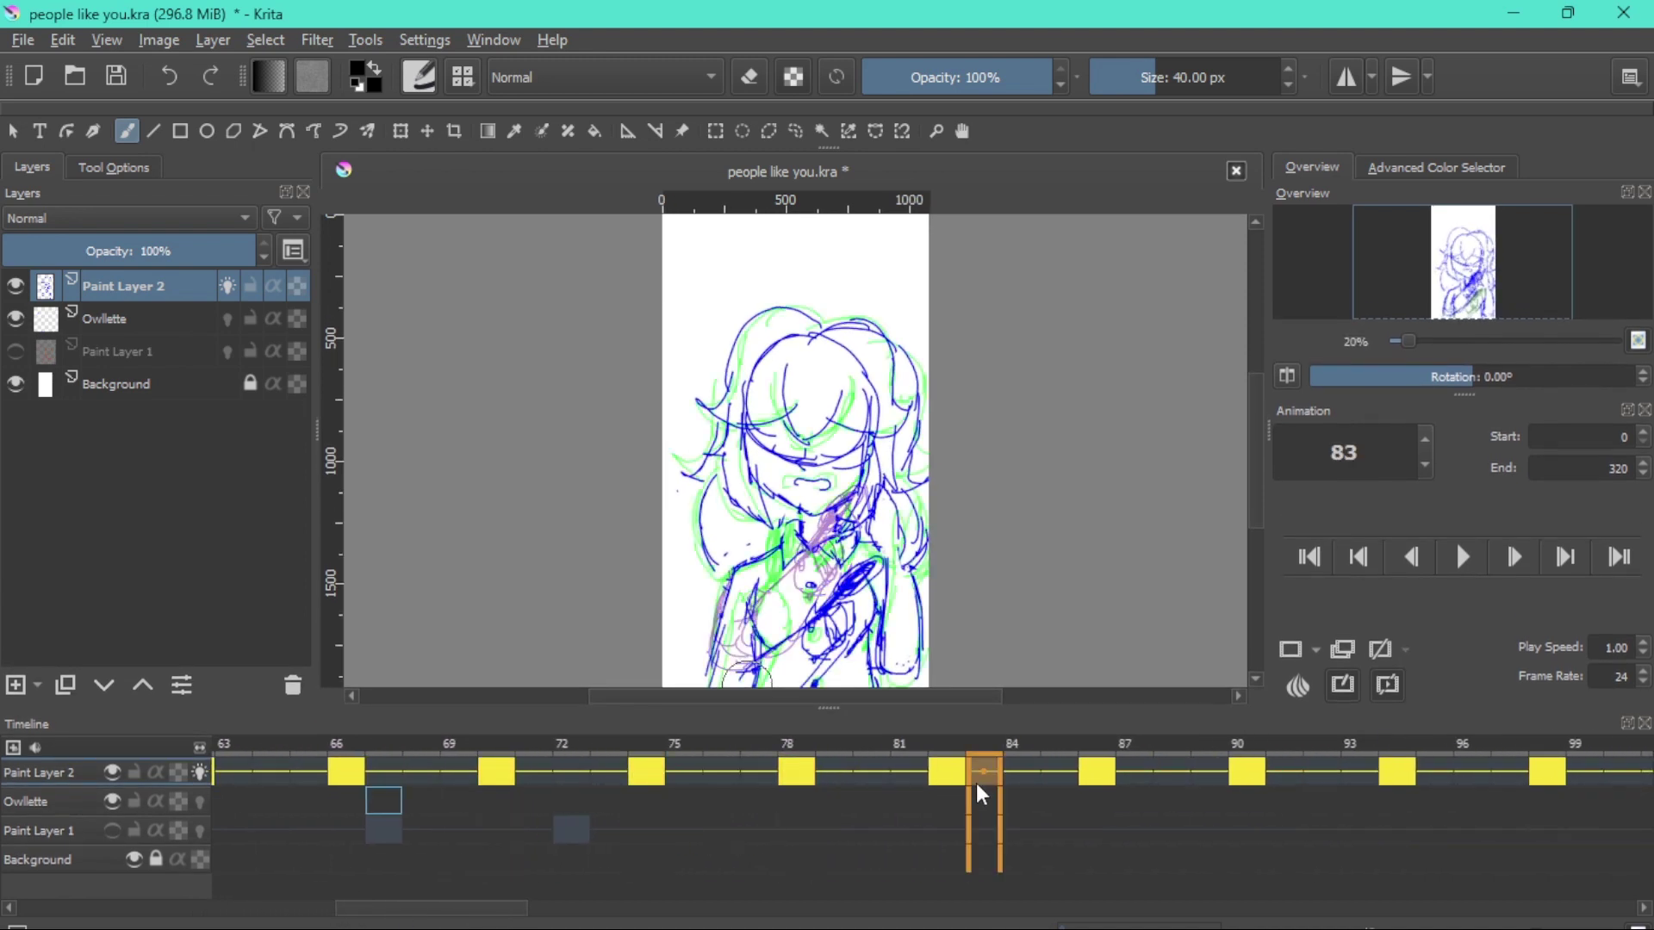
left_click(1103, 773)
left_click(1259, 773)
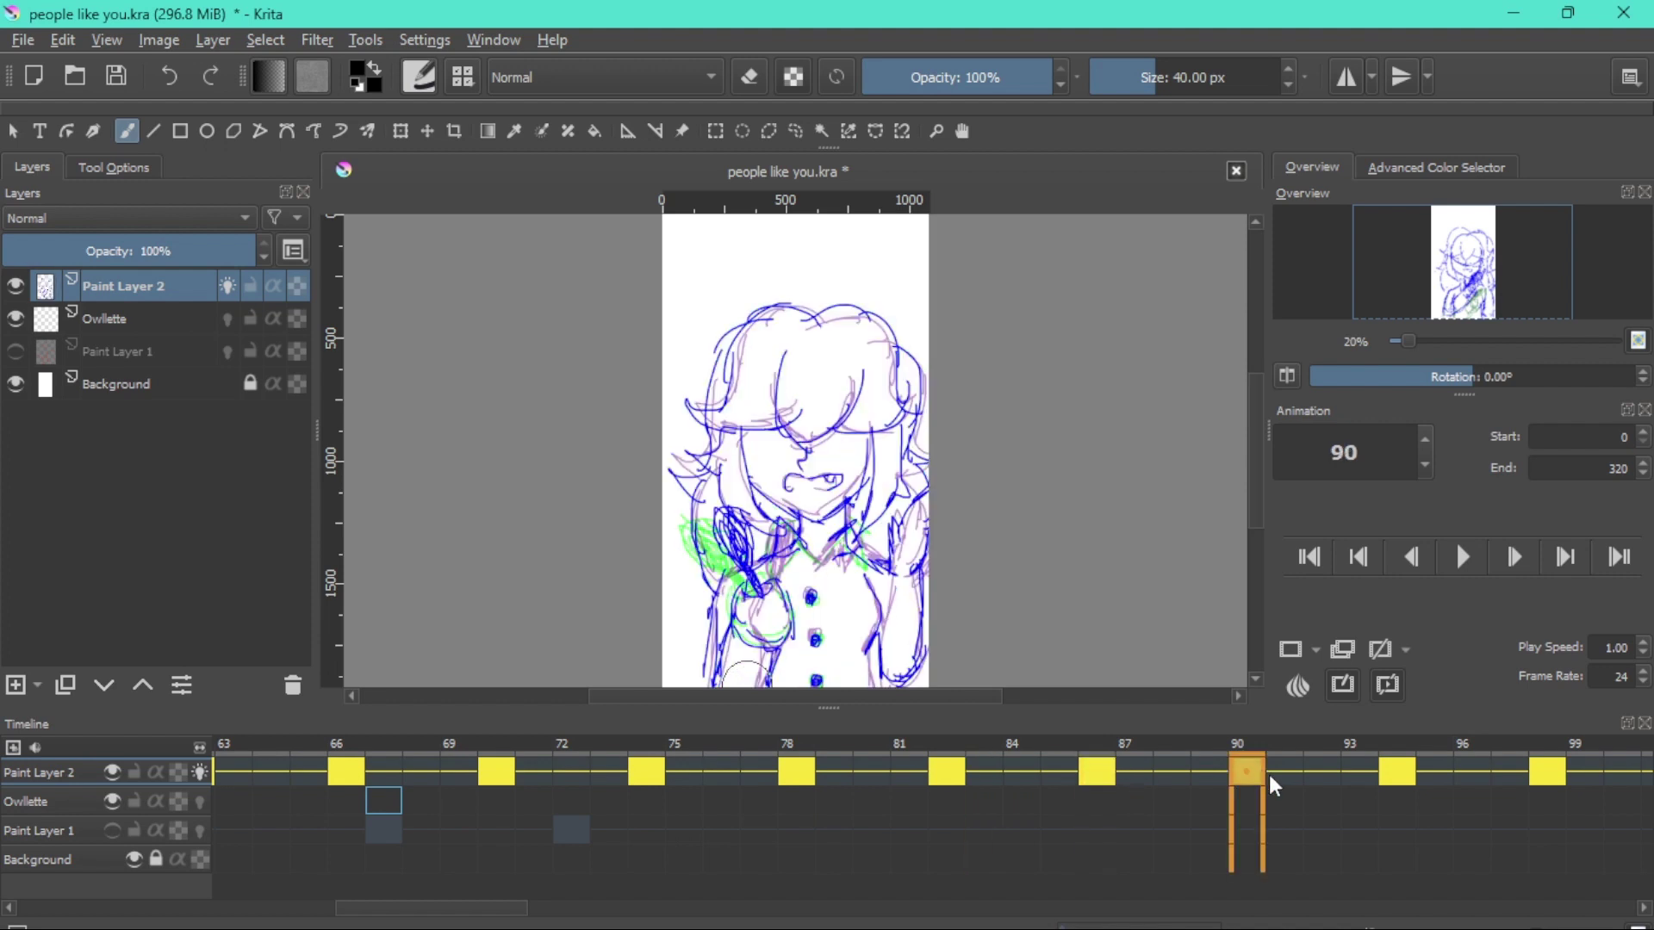
left_click(1404, 773)
left_click(1499, 784)
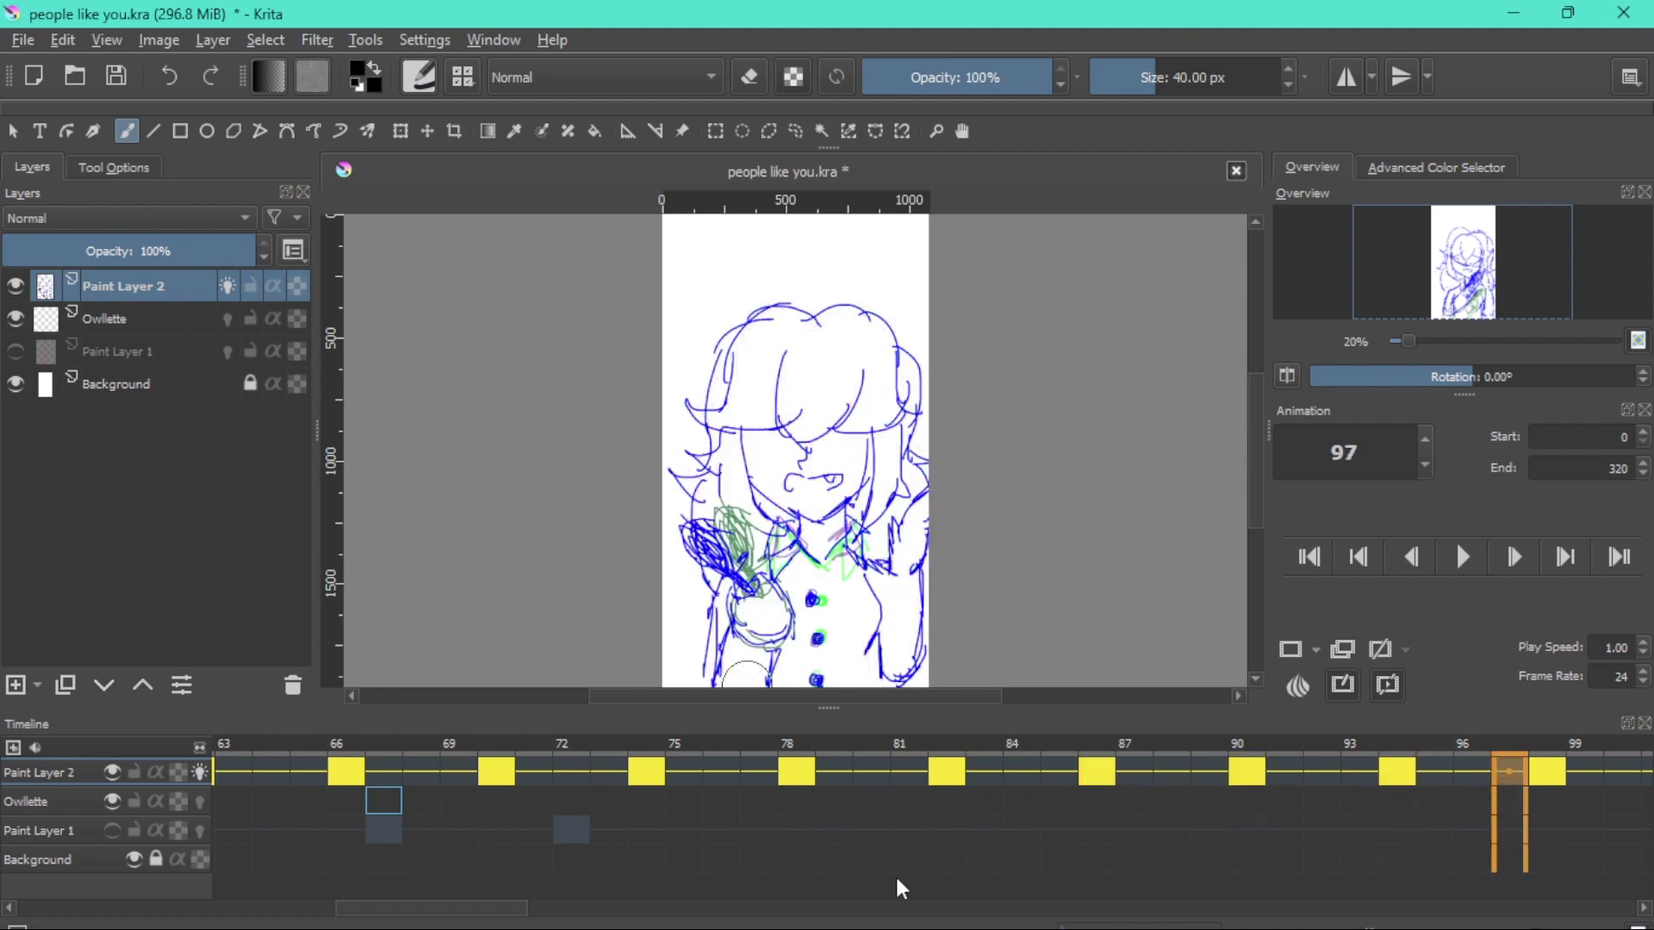
Examine the last Paint Layer 2 keyframes at frames 106 and 102 and the held frames up to 134
left_click_drag(513, 906, 650, 867)
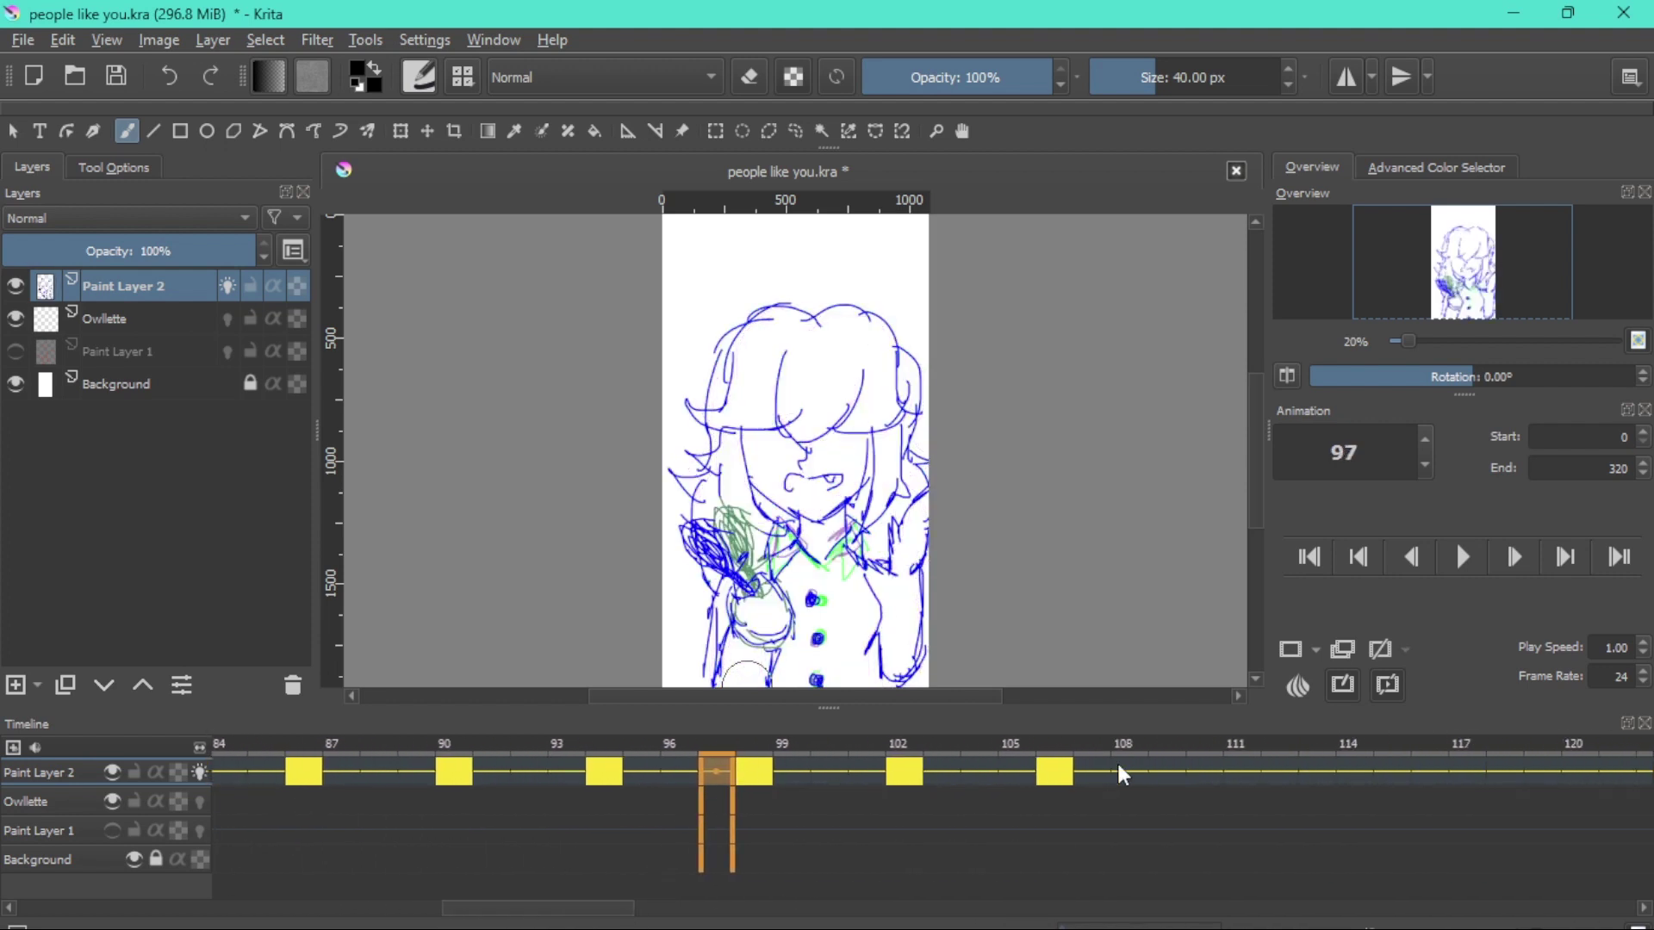
left_click(1060, 773)
left_click(904, 773)
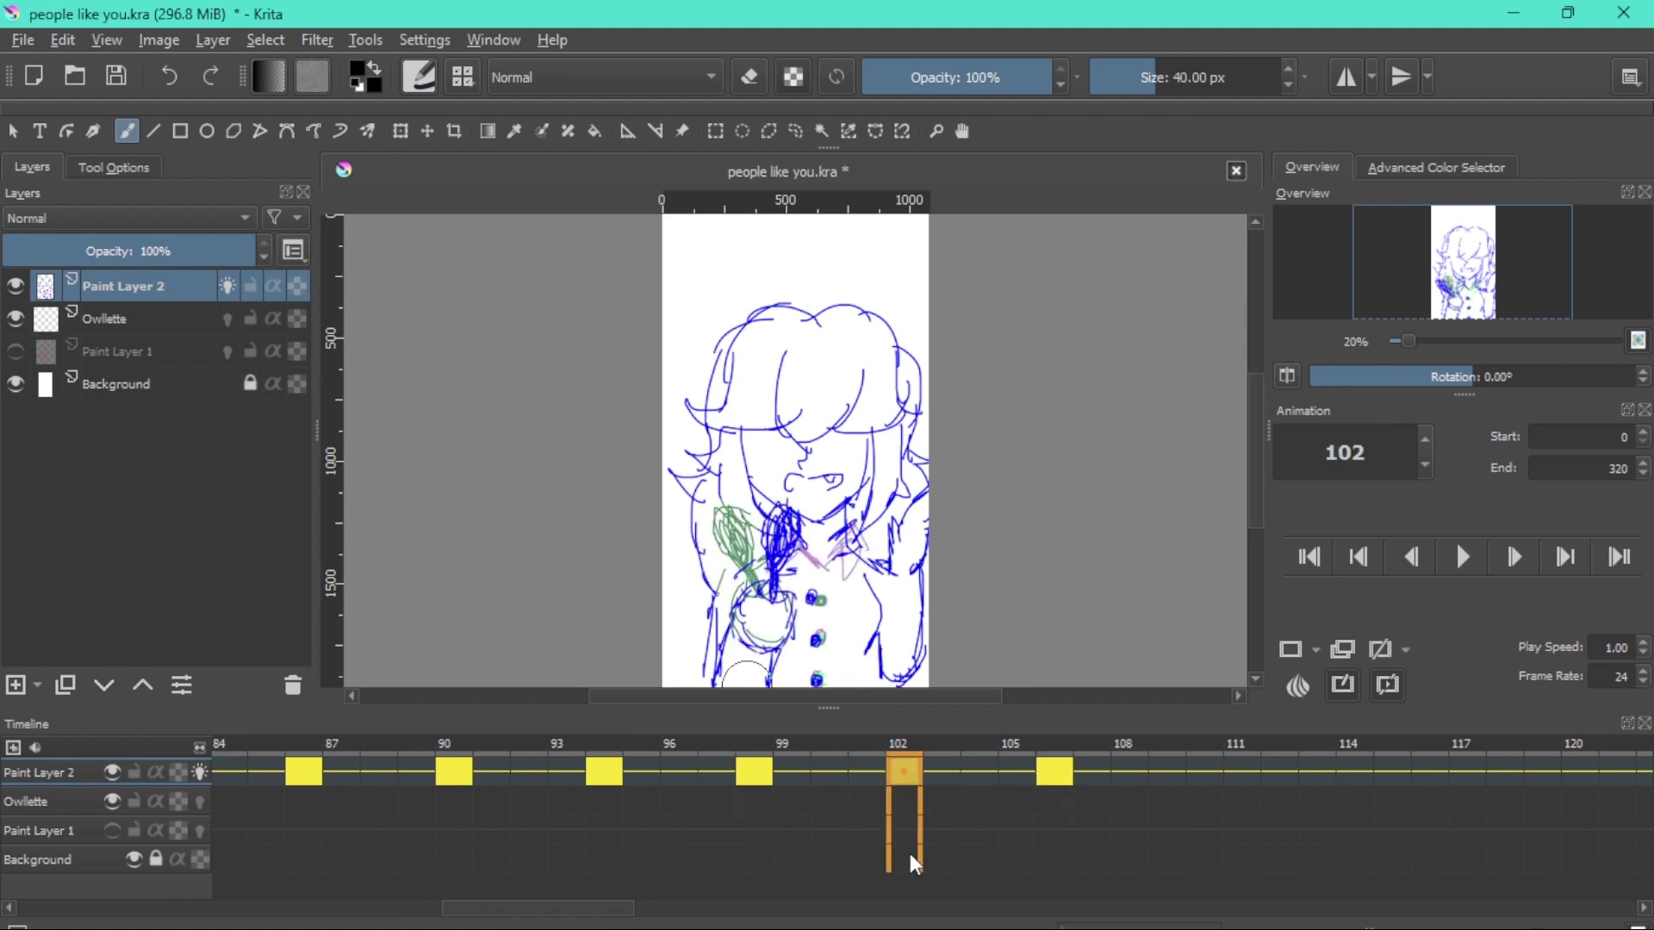
left_click_drag(610, 910, 764, 924)
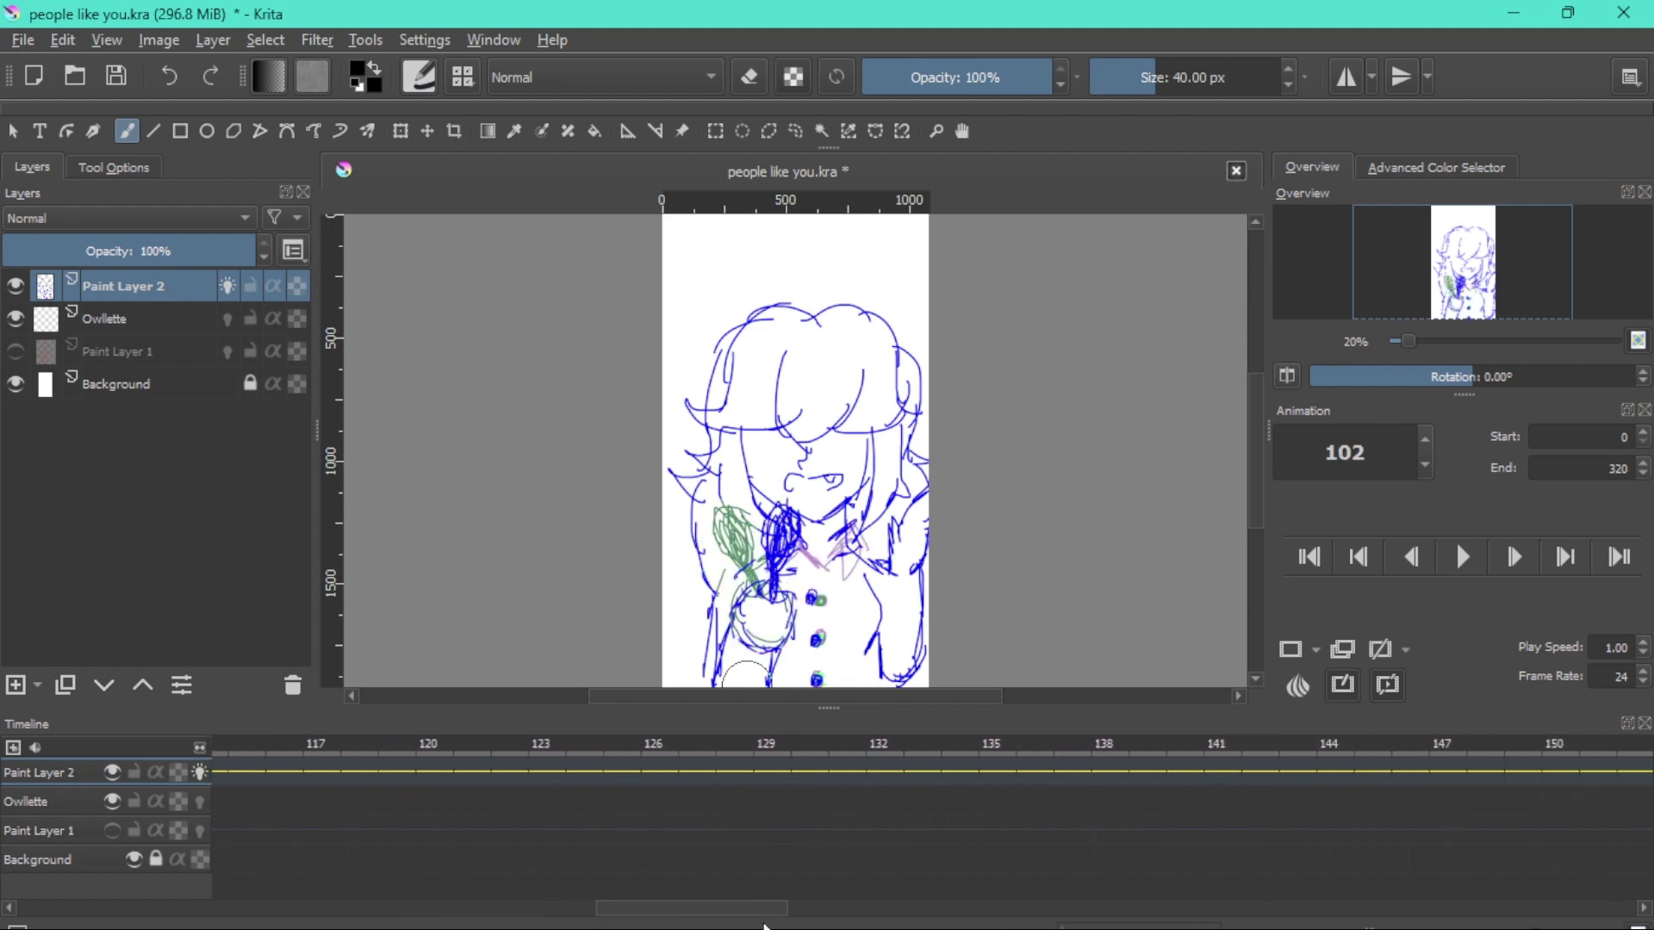
left_click(734, 772)
left_click(948, 776)
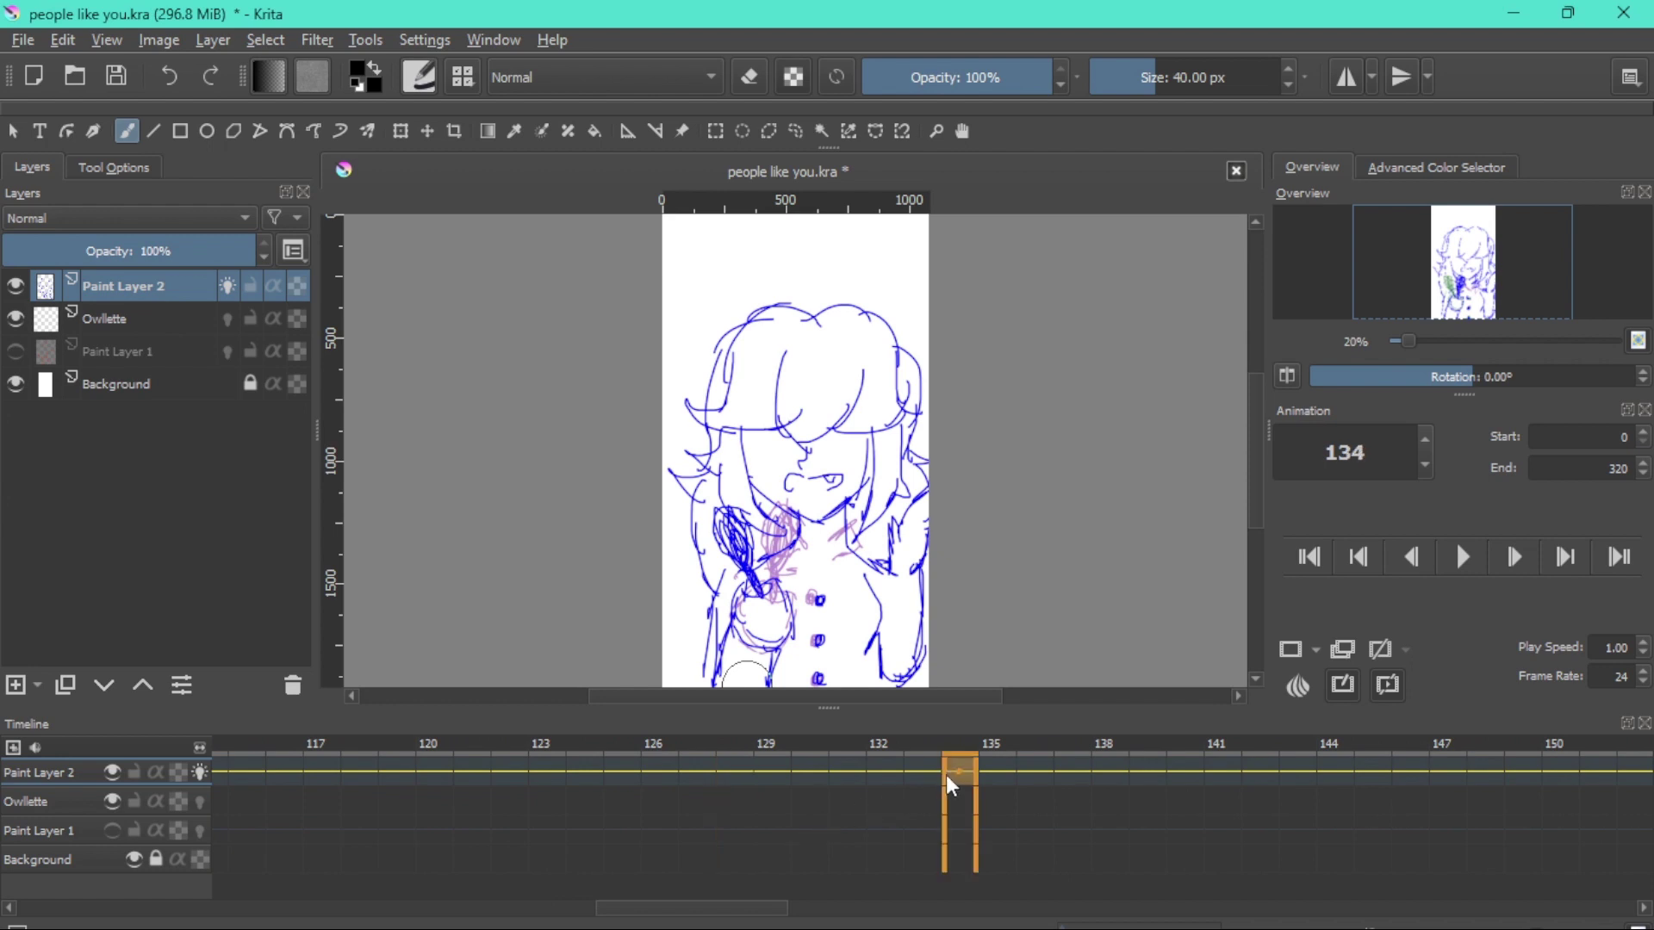
Show Paint Layer 1 and create a blank frame on Paint Layer 2 at frame 180
left_click(1643, 907)
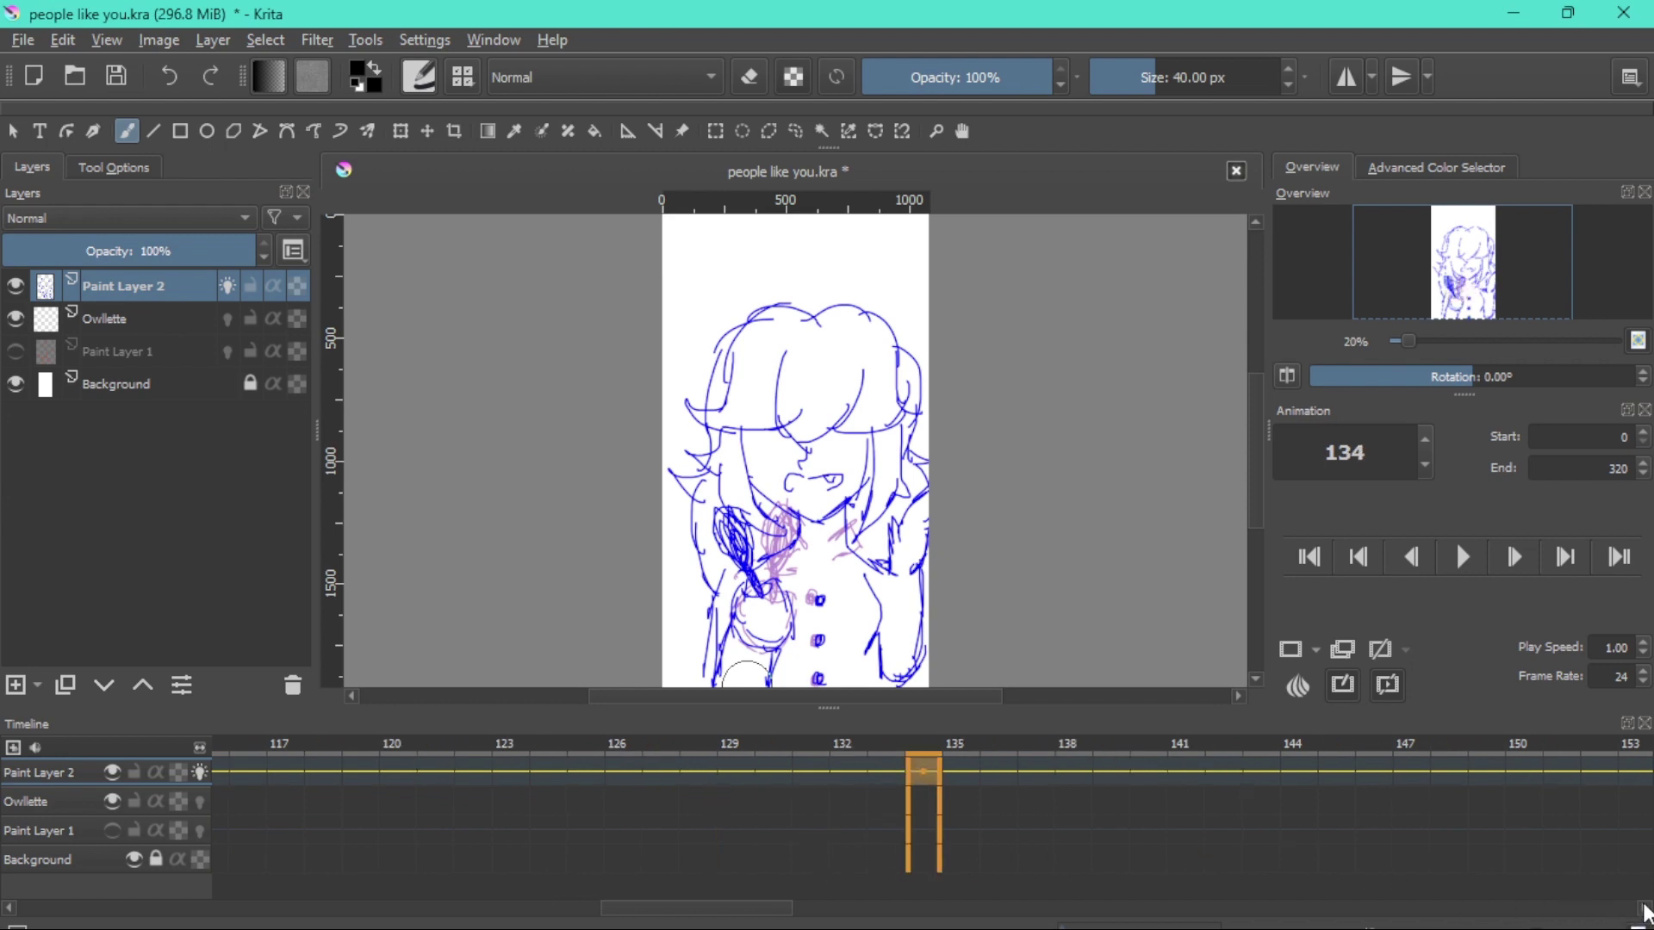
left_click(1643, 907)
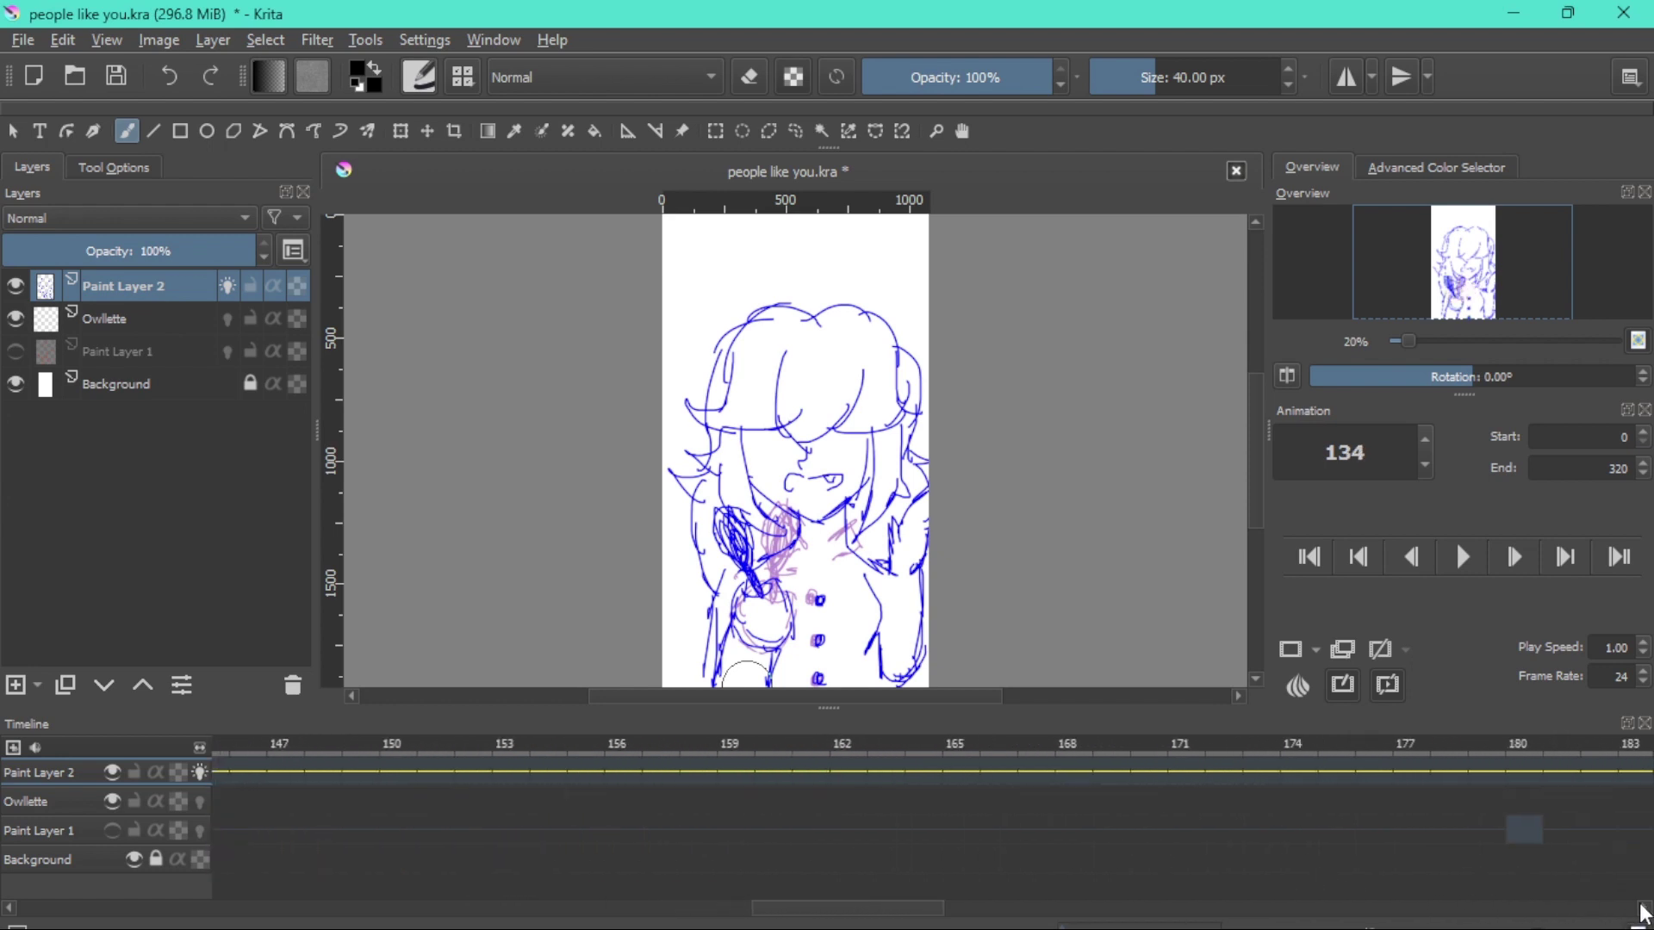
left_click(1641, 909)
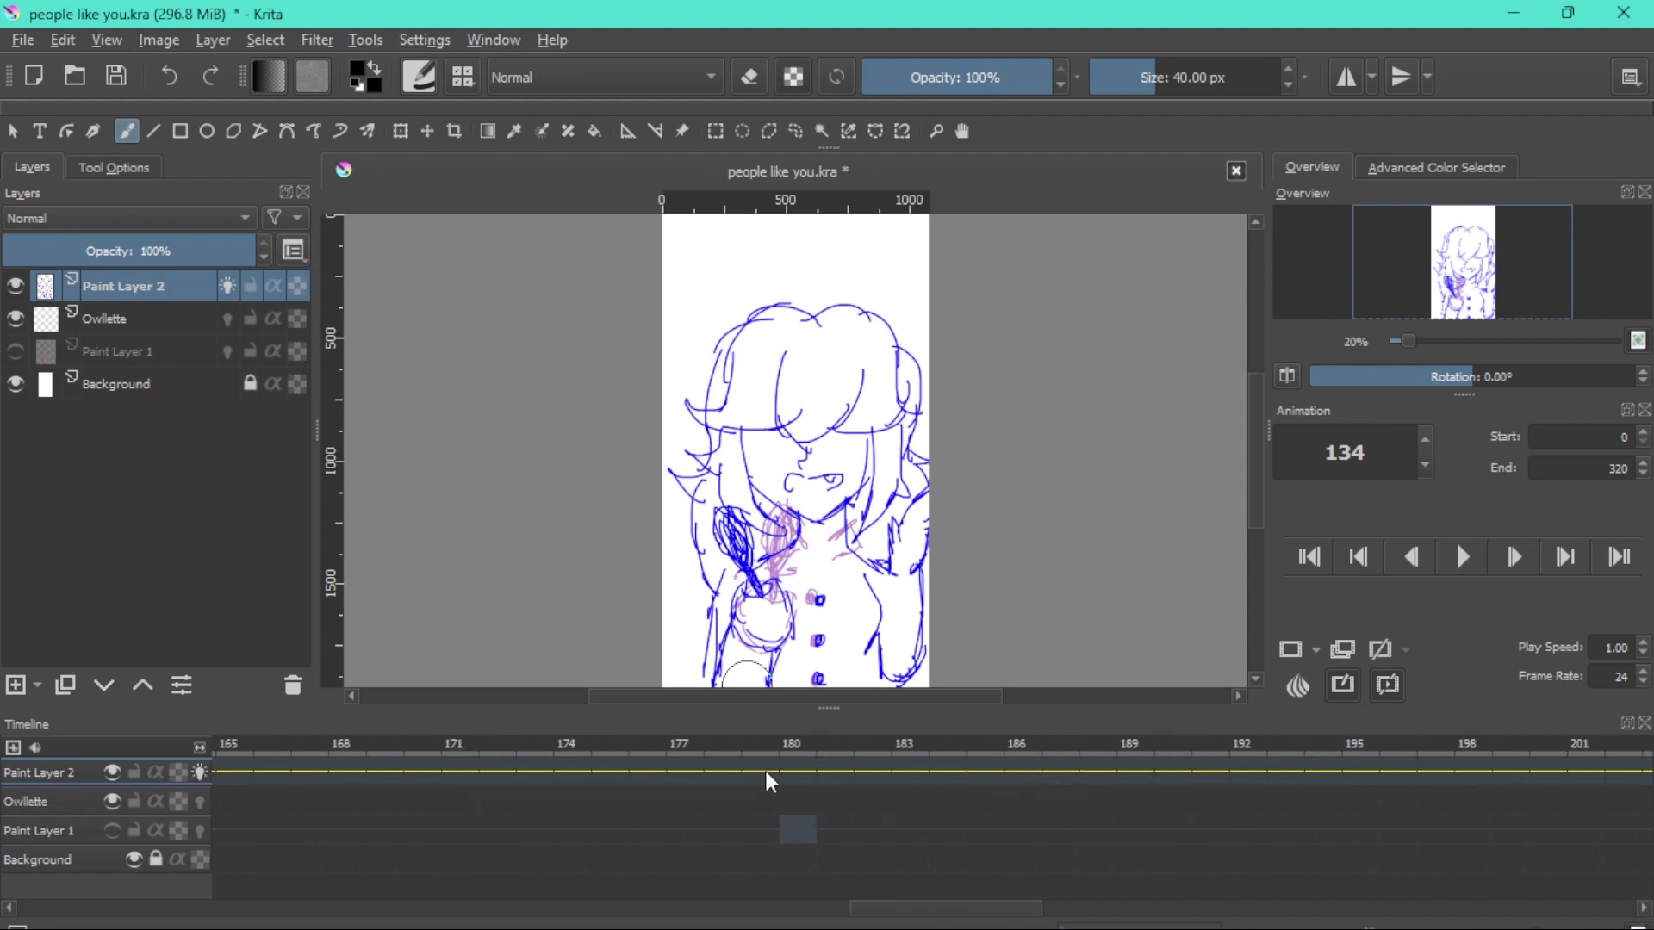
left_click(814, 829)
left_click(798, 830)
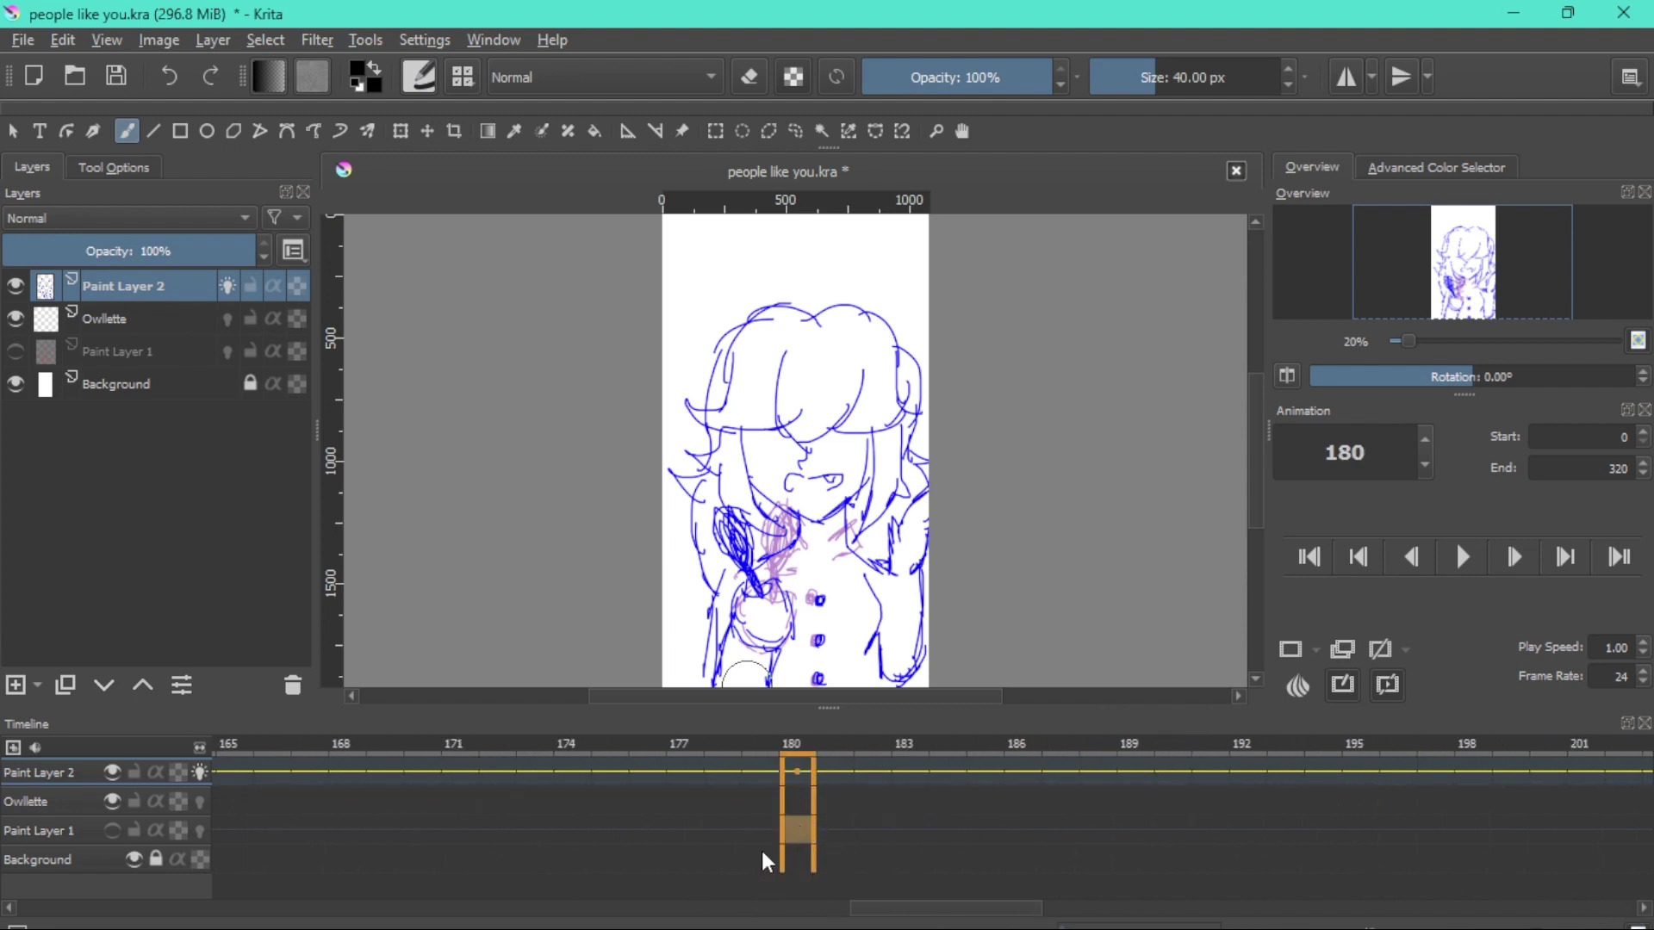
left_click(112, 829)
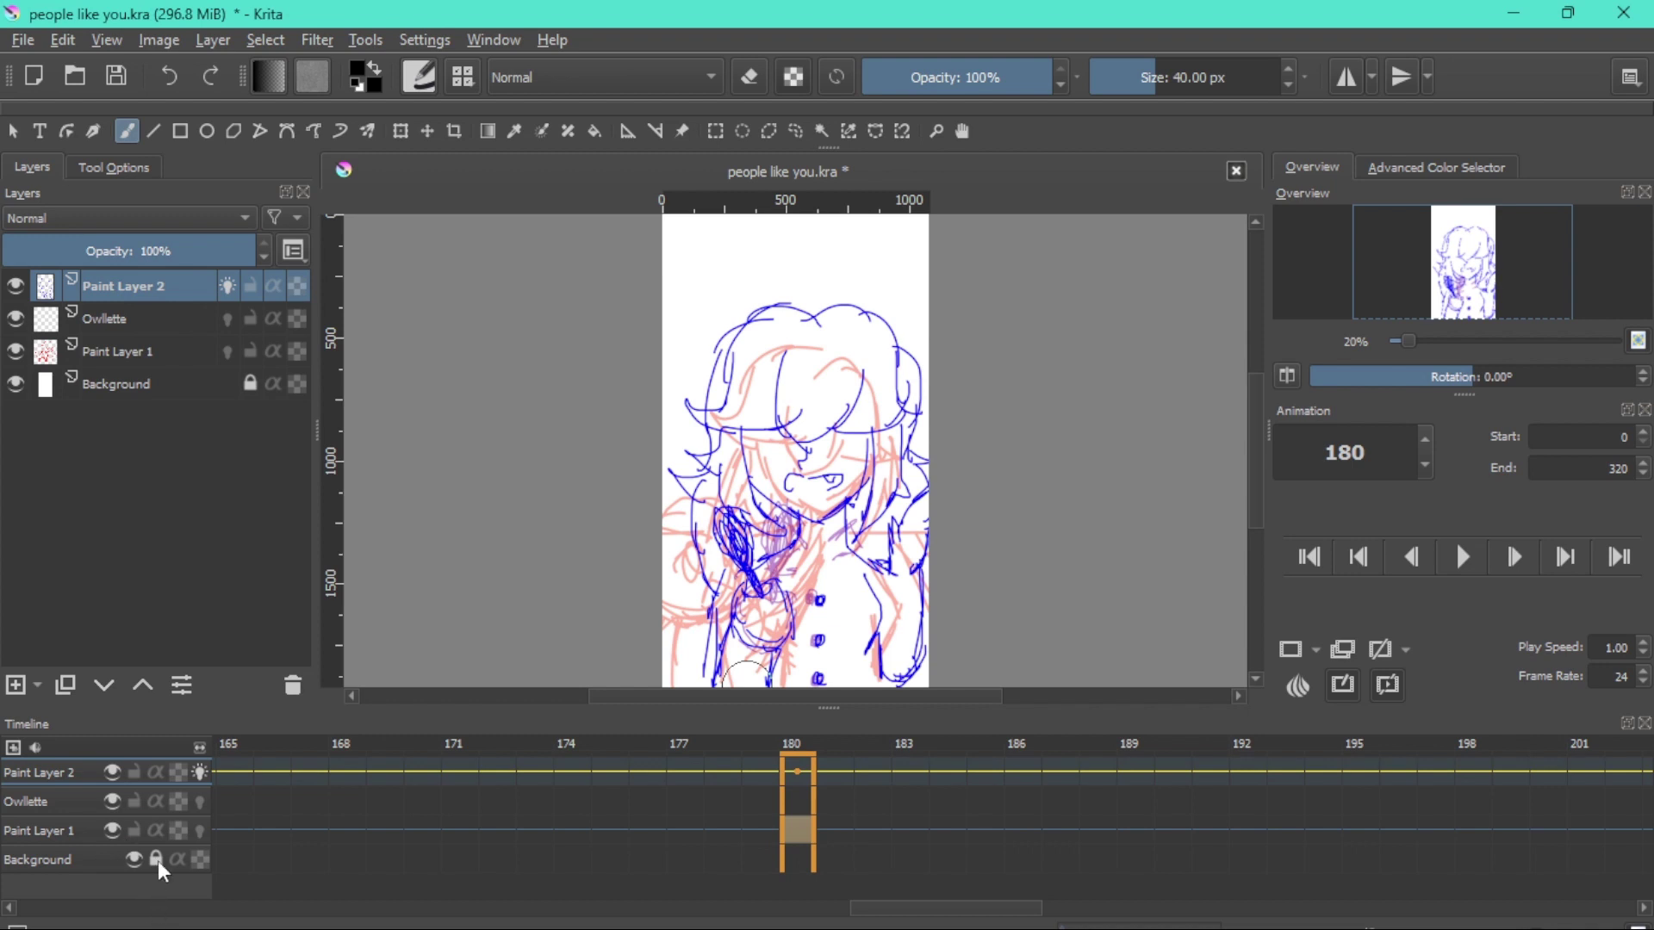
right_click(796, 772)
left_click(905, 722)
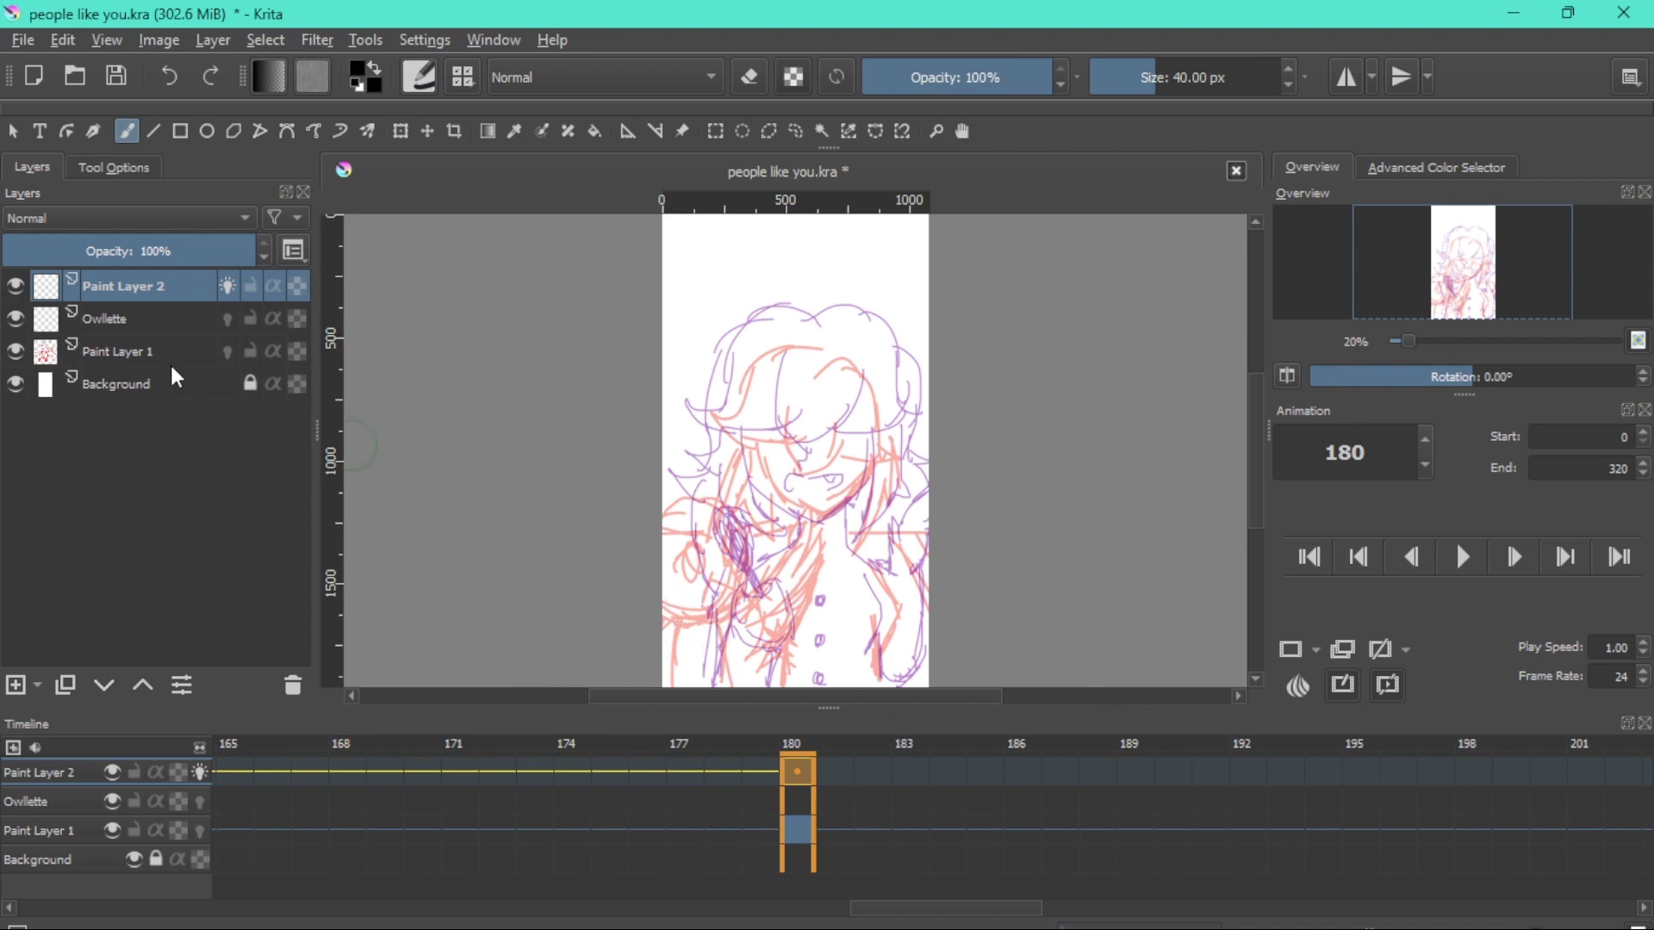
Create a blank frame on the Owllette layer at frame 180, keeping the layer visible
left_click(135, 327)
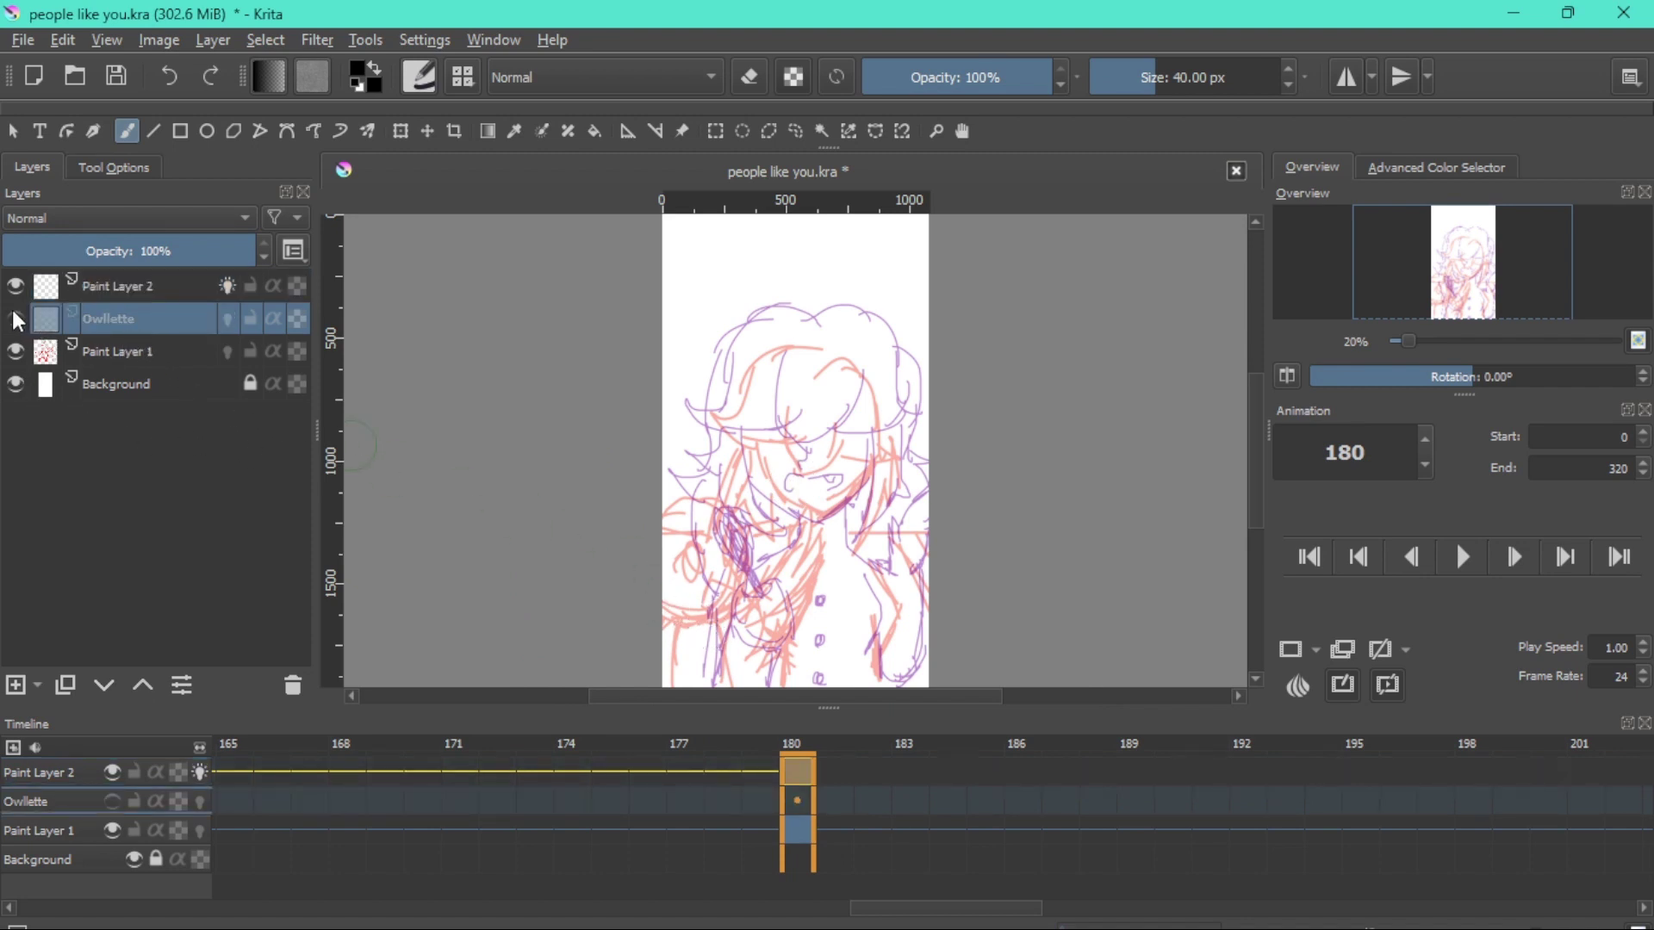
left_click(14, 318)
left_click(111, 801)
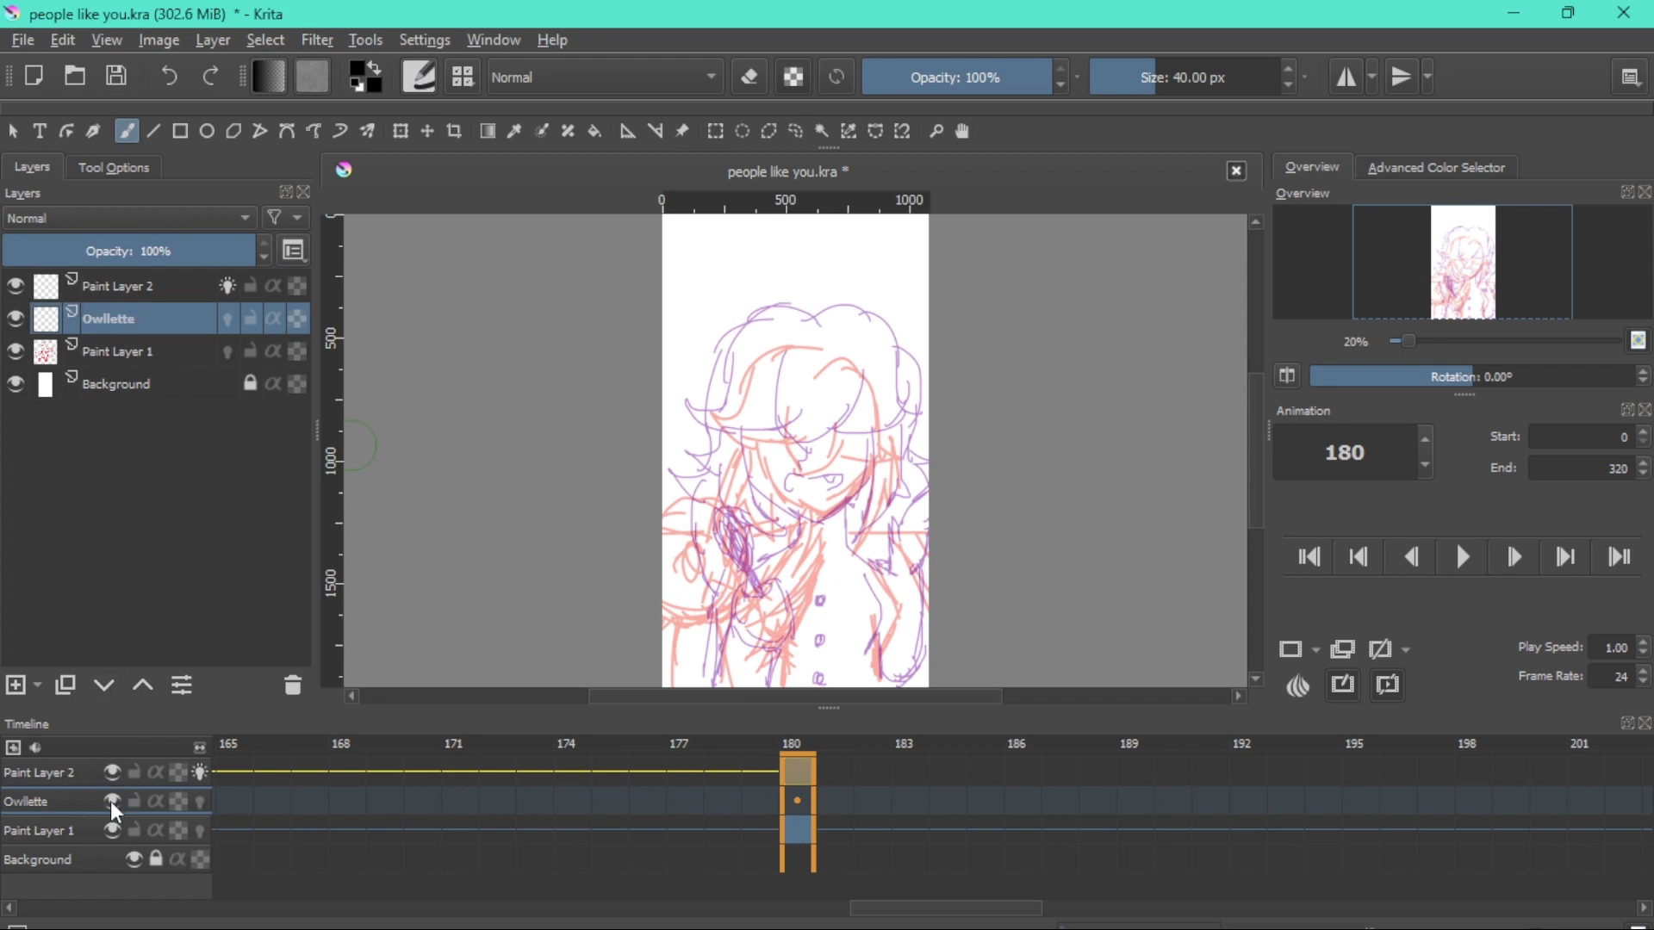
left_click(804, 808)
right_click(803, 806)
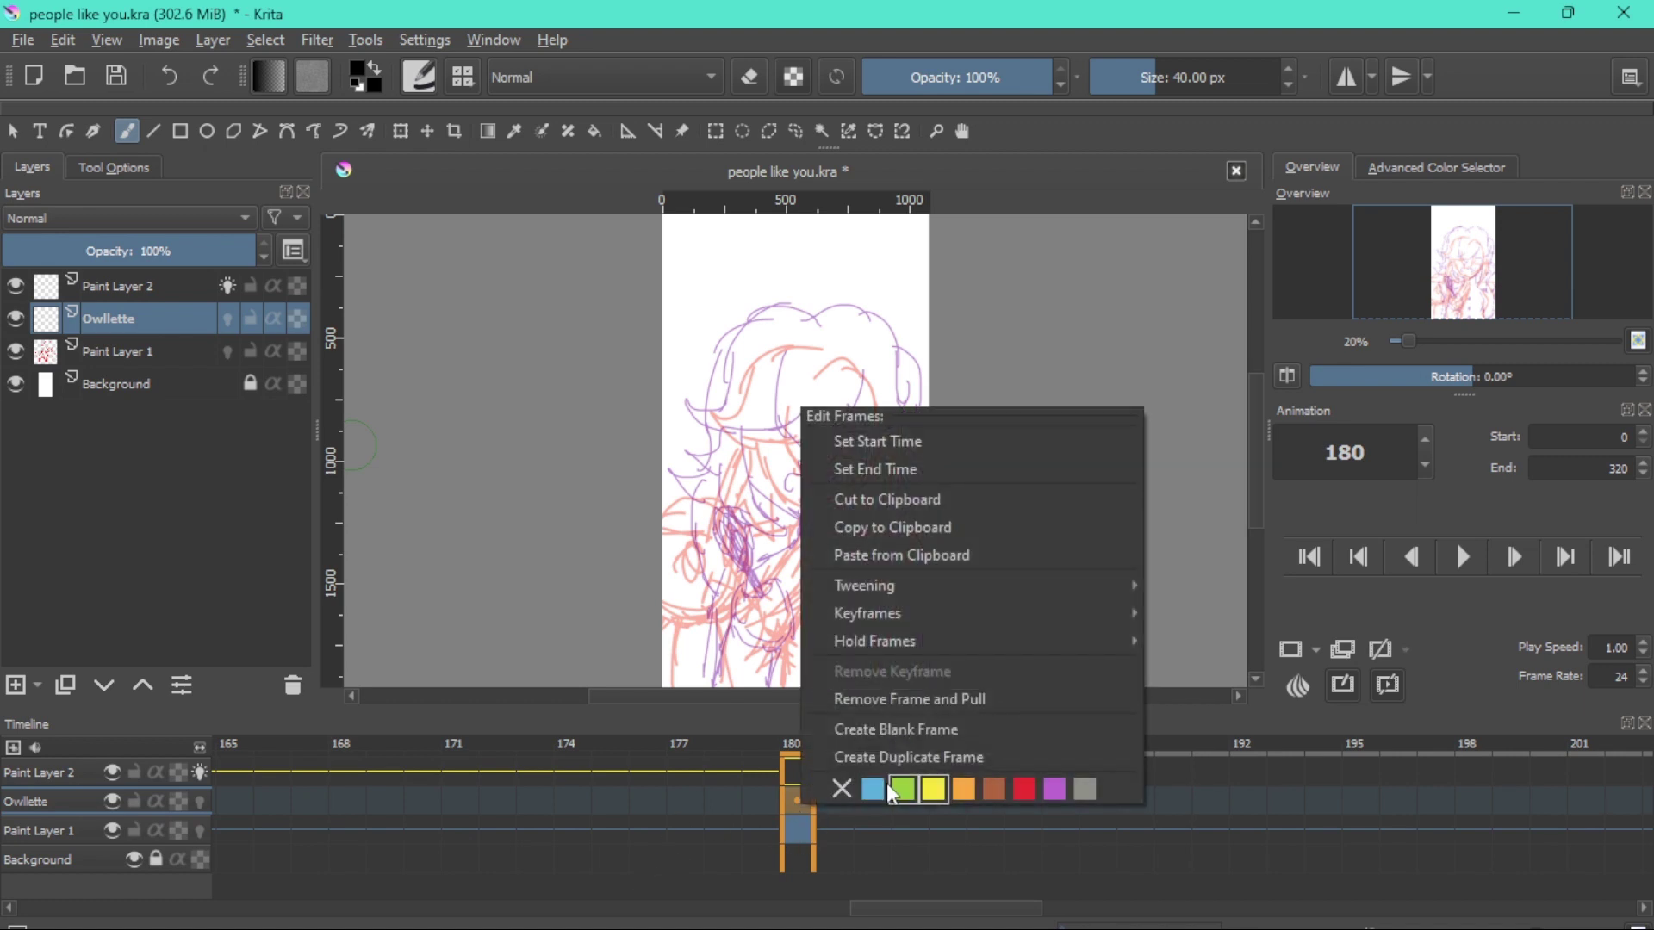
left_click(923, 730)
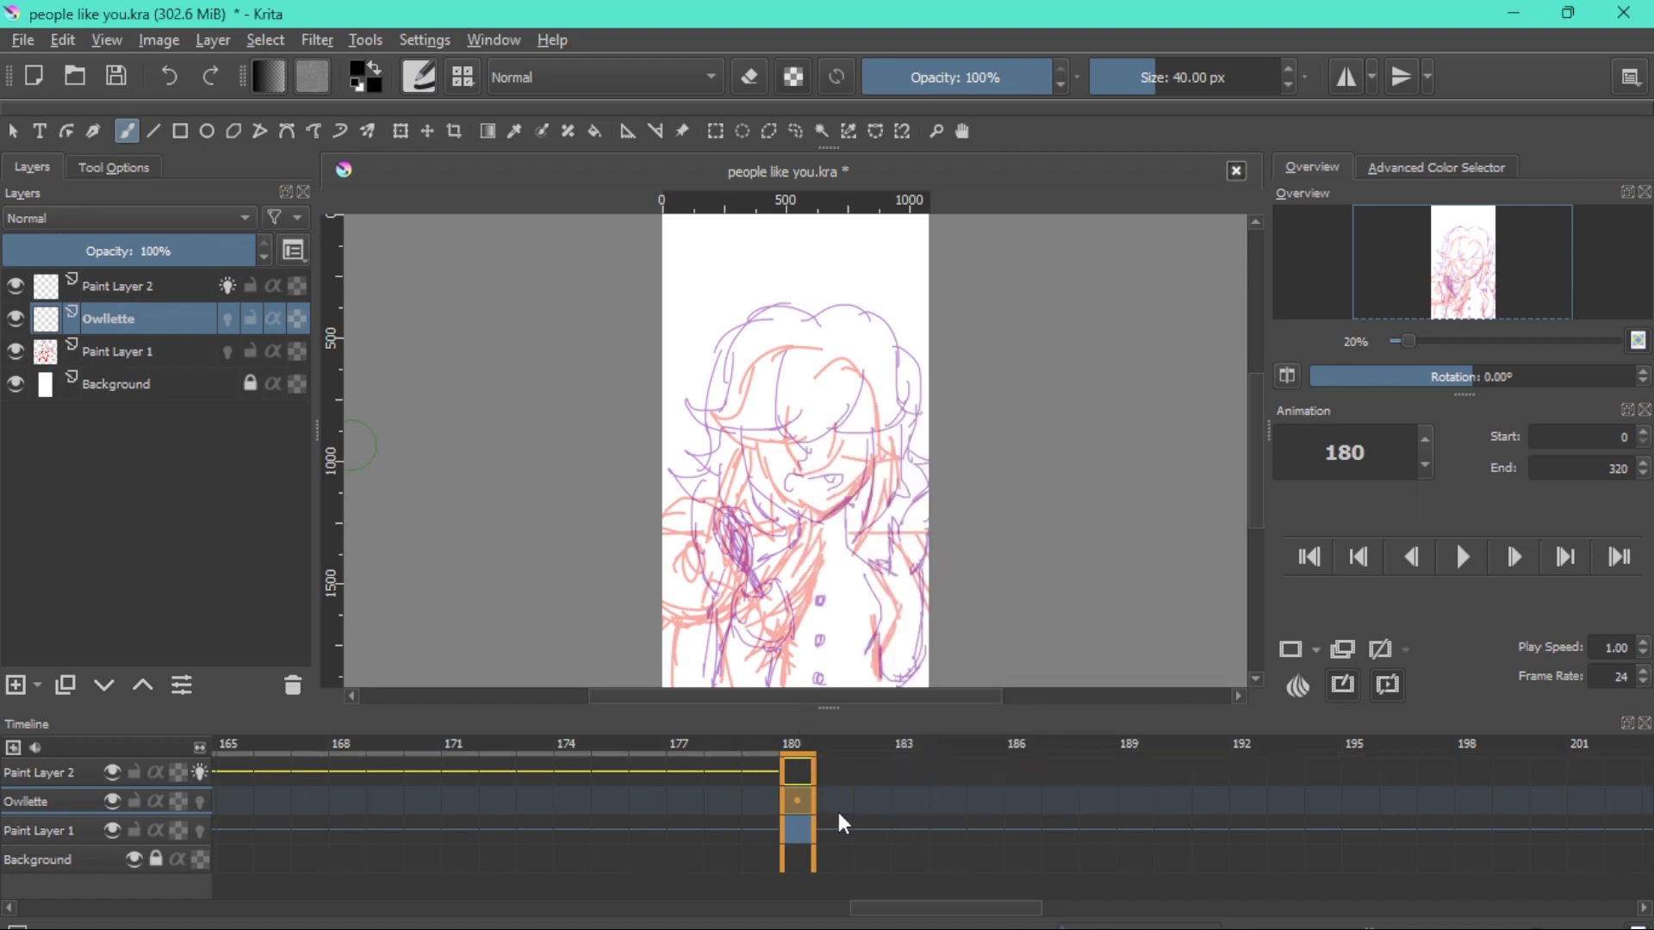
left_click(109, 167)
left_click(222, 227)
left_click(187, 156)
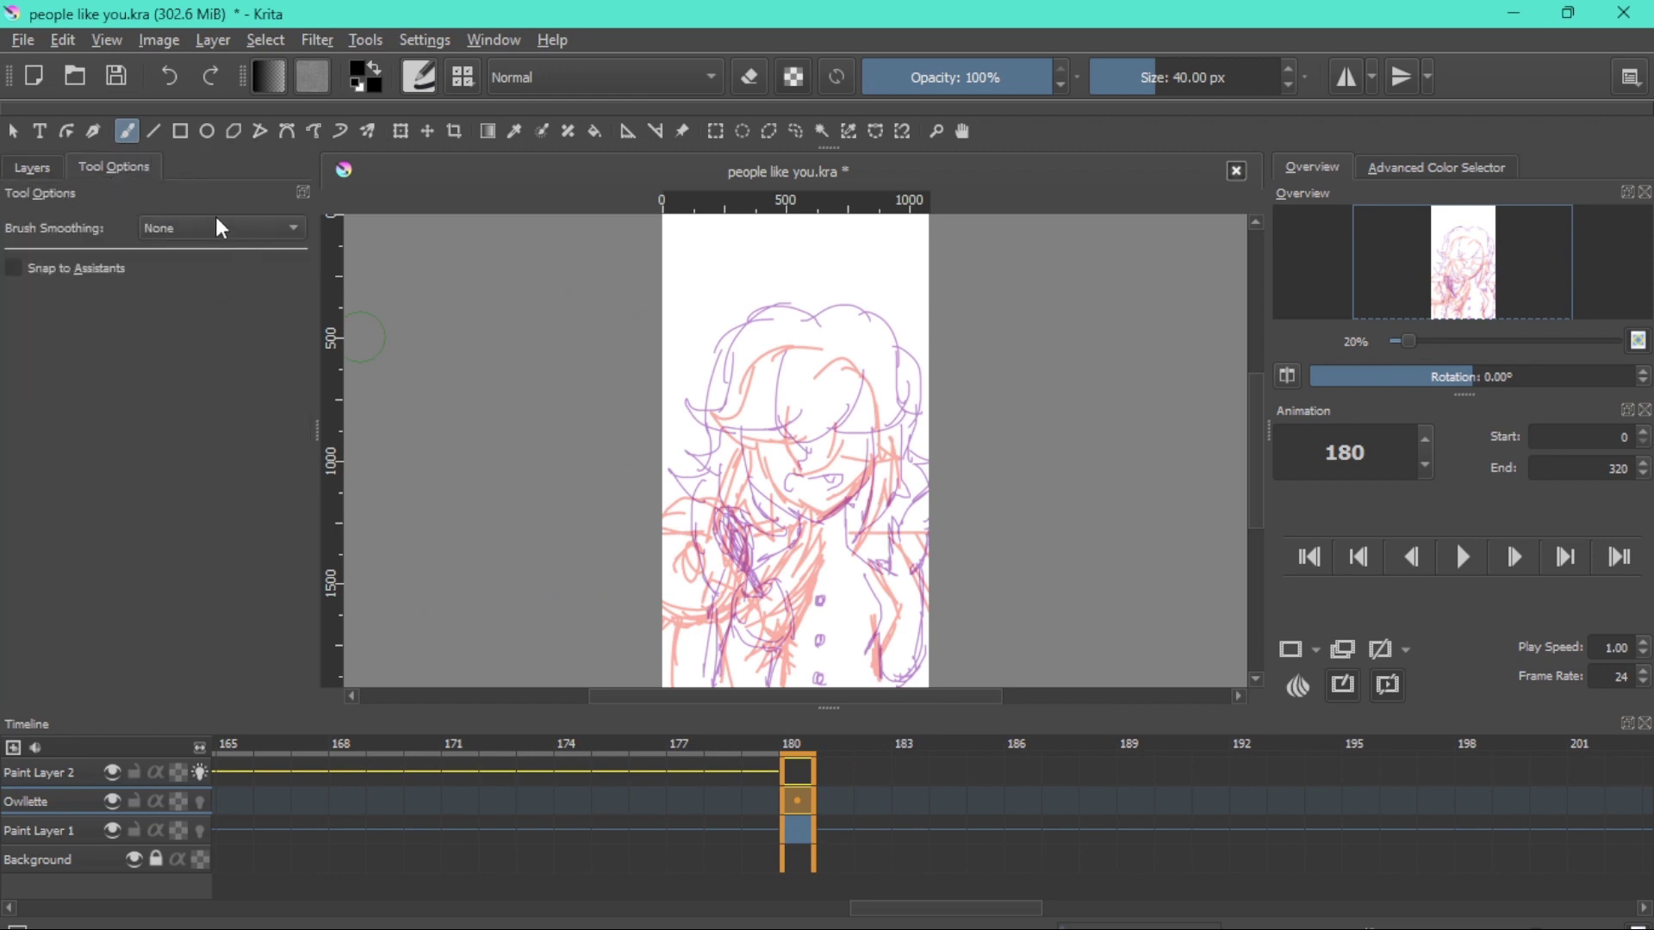
left_click(32, 167)
Set the brush color to saturated blue and the brush size to 5 px
left_click(1460, 172)
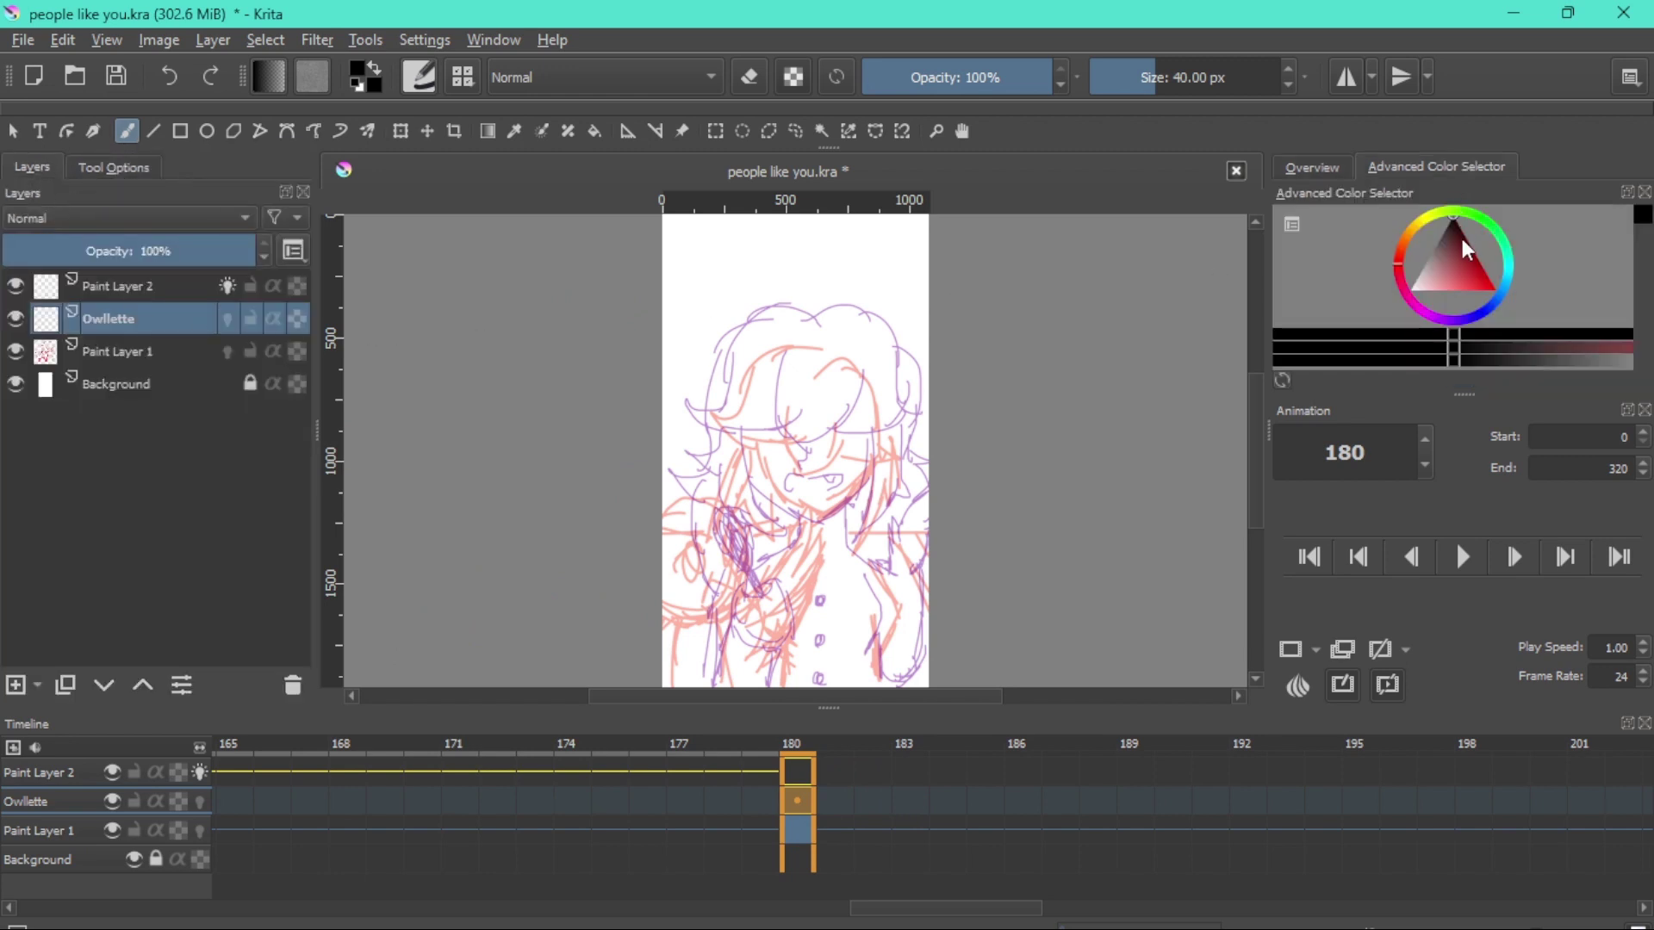
left_click_drag(1475, 315, 1511, 309)
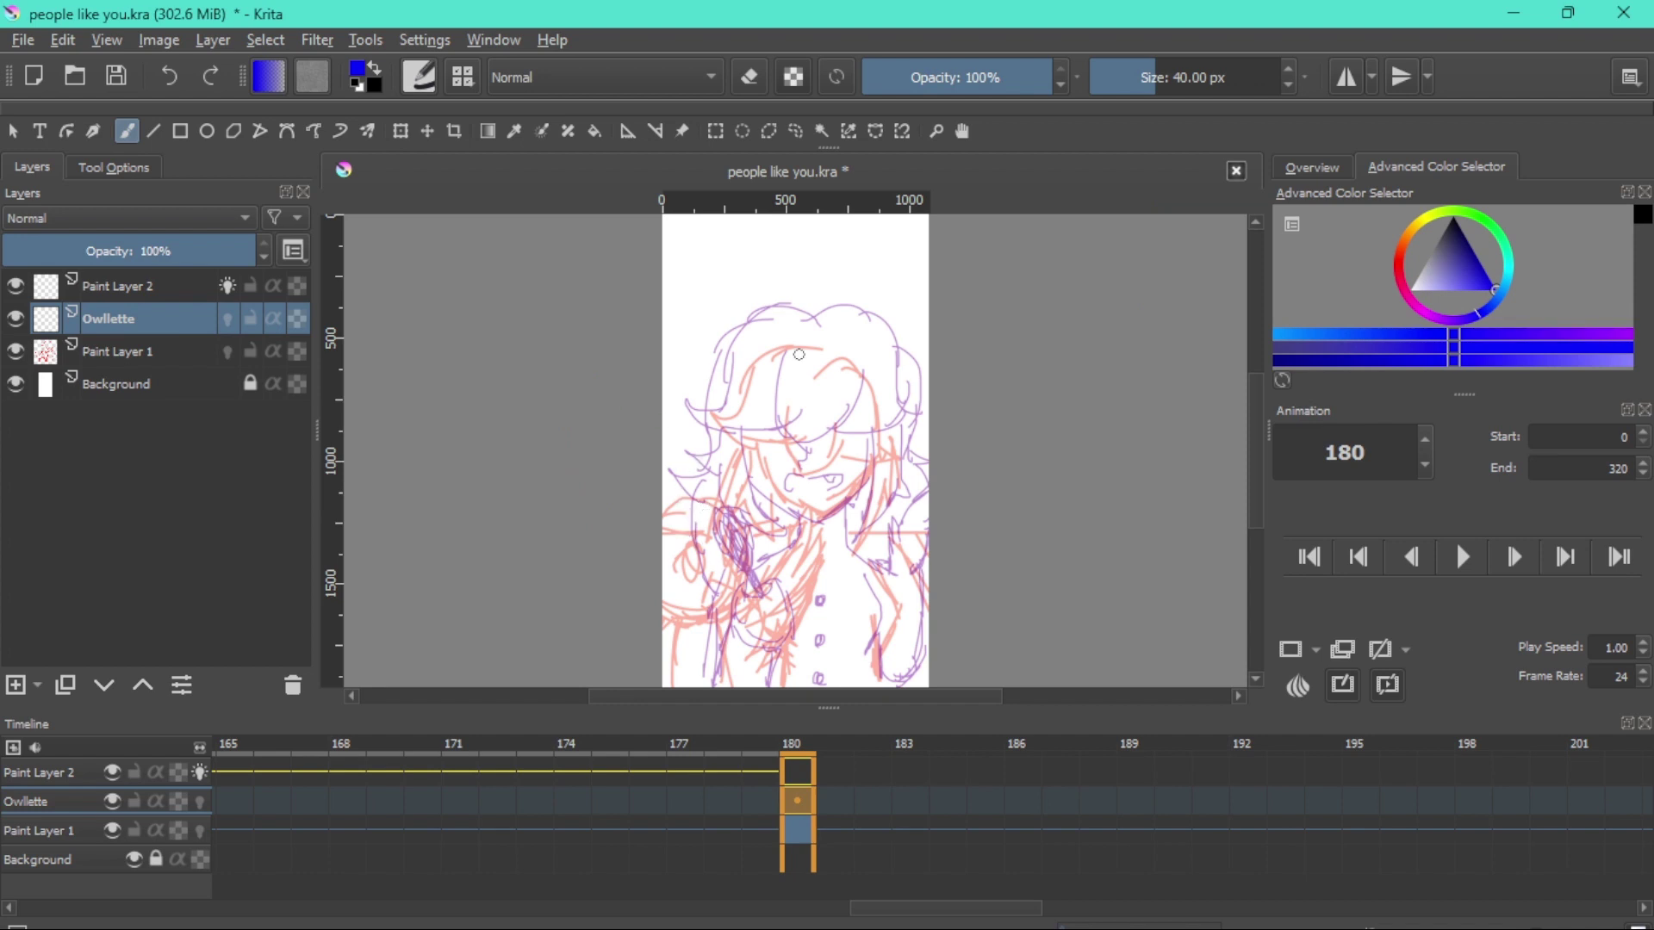
left_click(1127, 77)
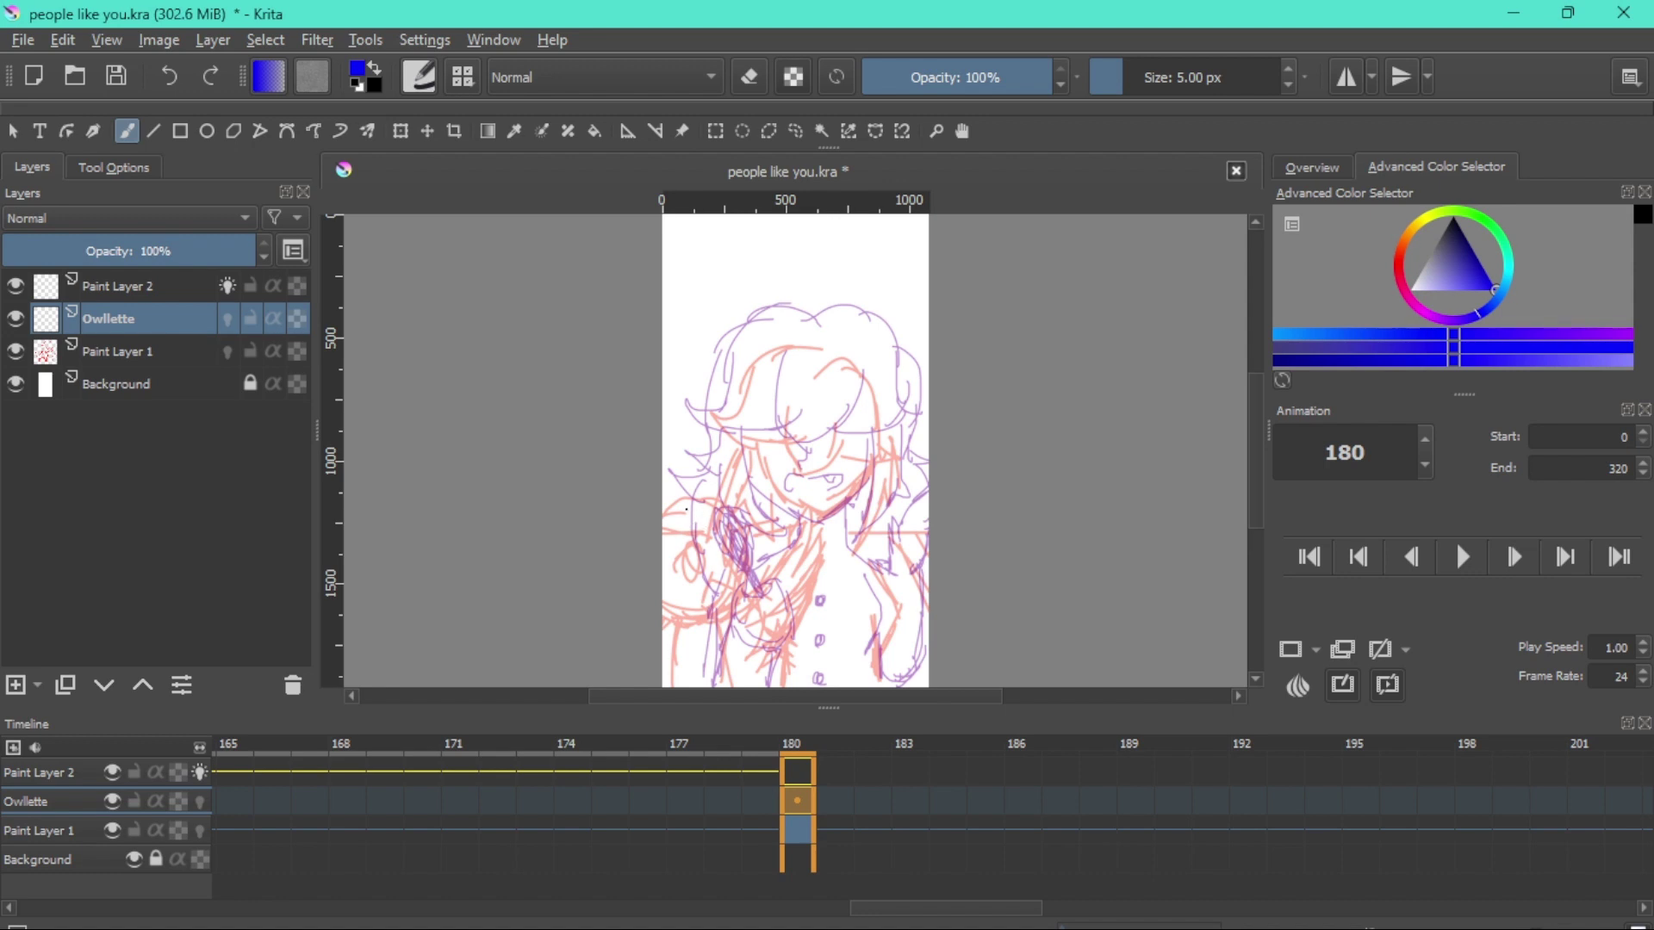
Sketch the owl's round head with pointed ear tufts and large eyes in blue on the Owllette layer at frame 180
mouse_move(685, 509)
left_mouse_down()
mouse_move(720, 508)
mouse_move(741, 543)
mouse_move(715, 608)
mouse_move(663, 591)
left_mouse_up()
mouse_move(702, 513)
left_mouse_down()
mouse_move(663, 524)
mouse_move(715, 541)
mouse_move(750, 463)
mouse_move(730, 506)
mouse_move(713, 466)
mouse_move(697, 499)
left_mouse_up()
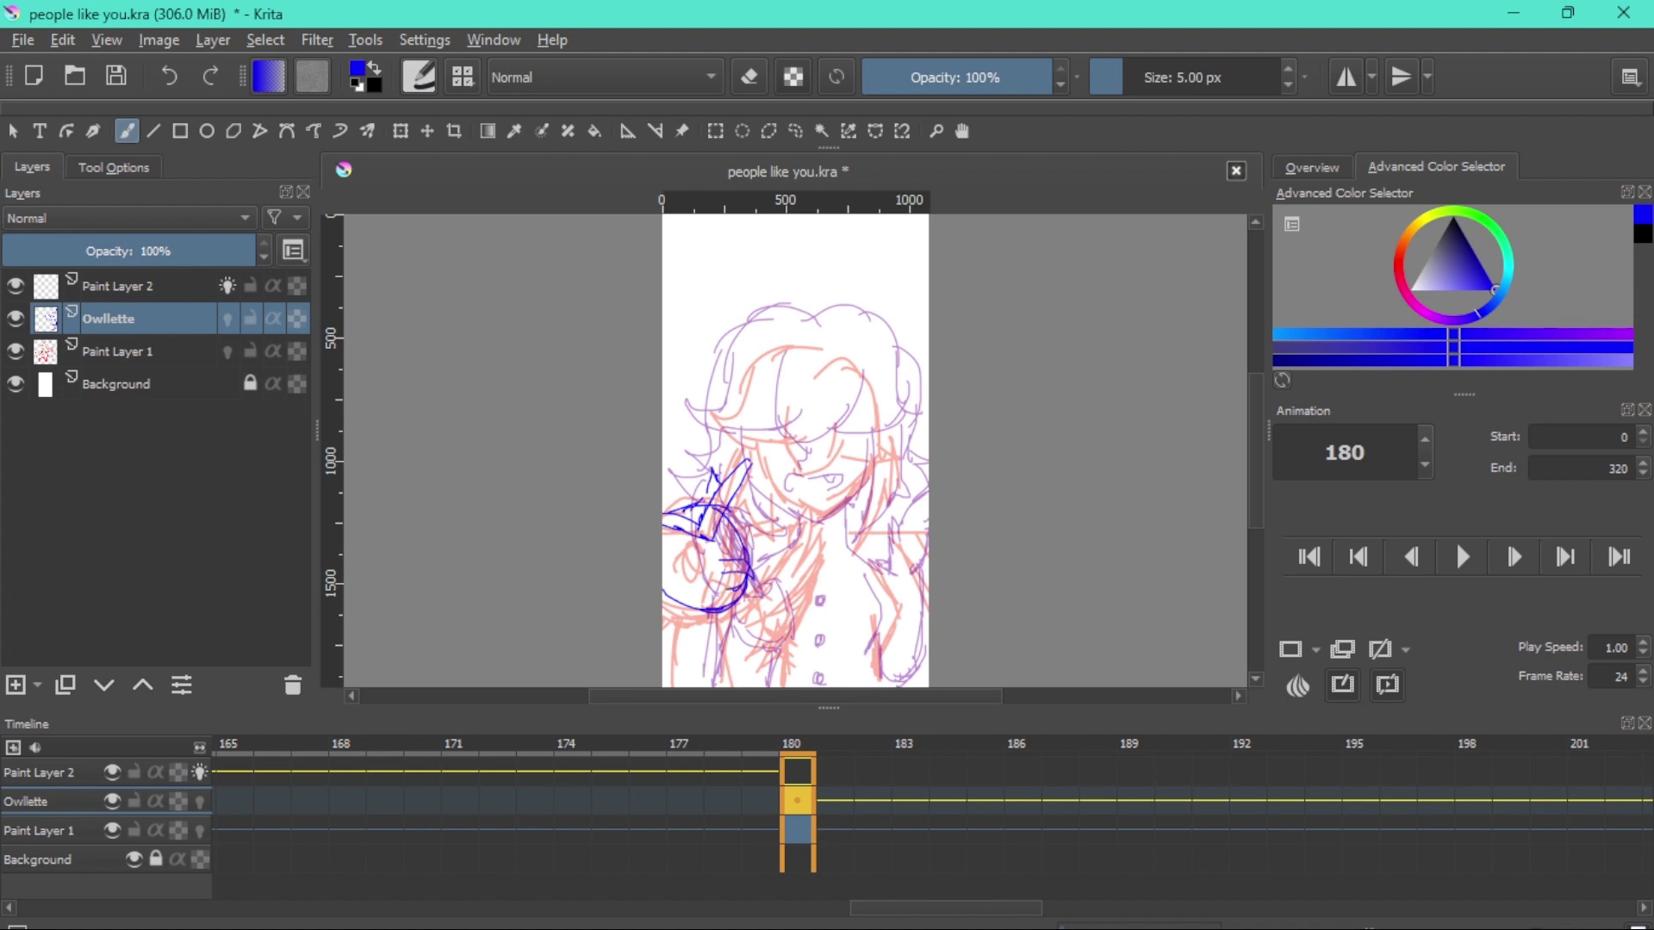
left_click_drag(693, 536, 675, 572)
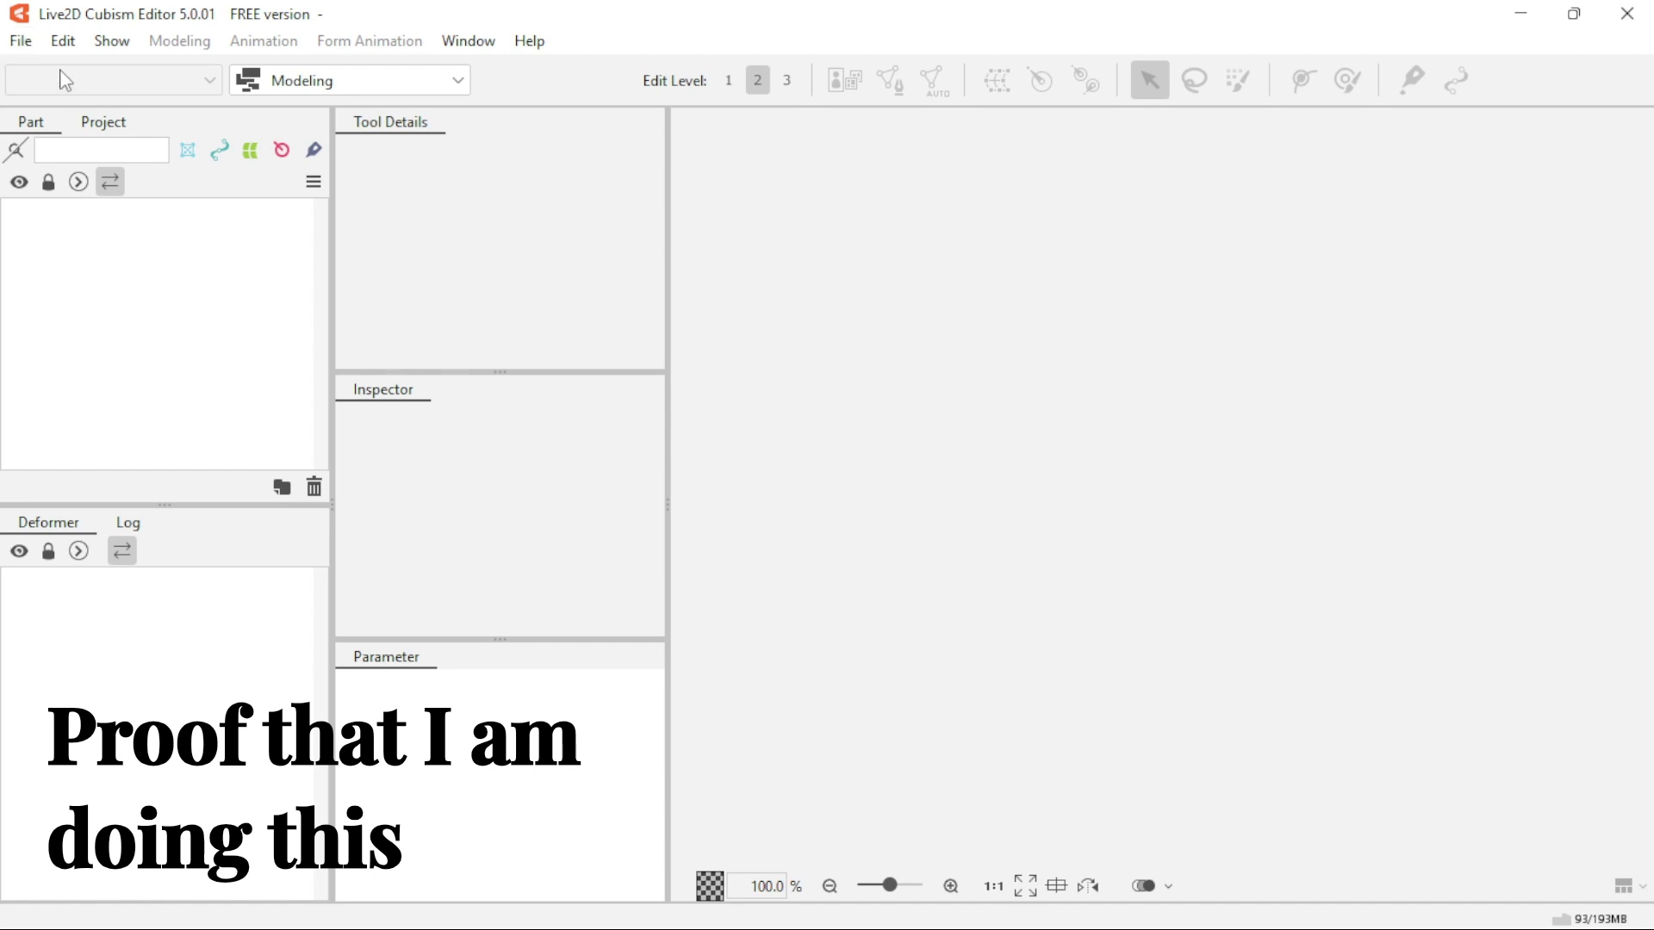
Switch to Live2D Cubism Editor and open the DesModel file from the Model folder
left_click(24, 43)
left_click(69, 111)
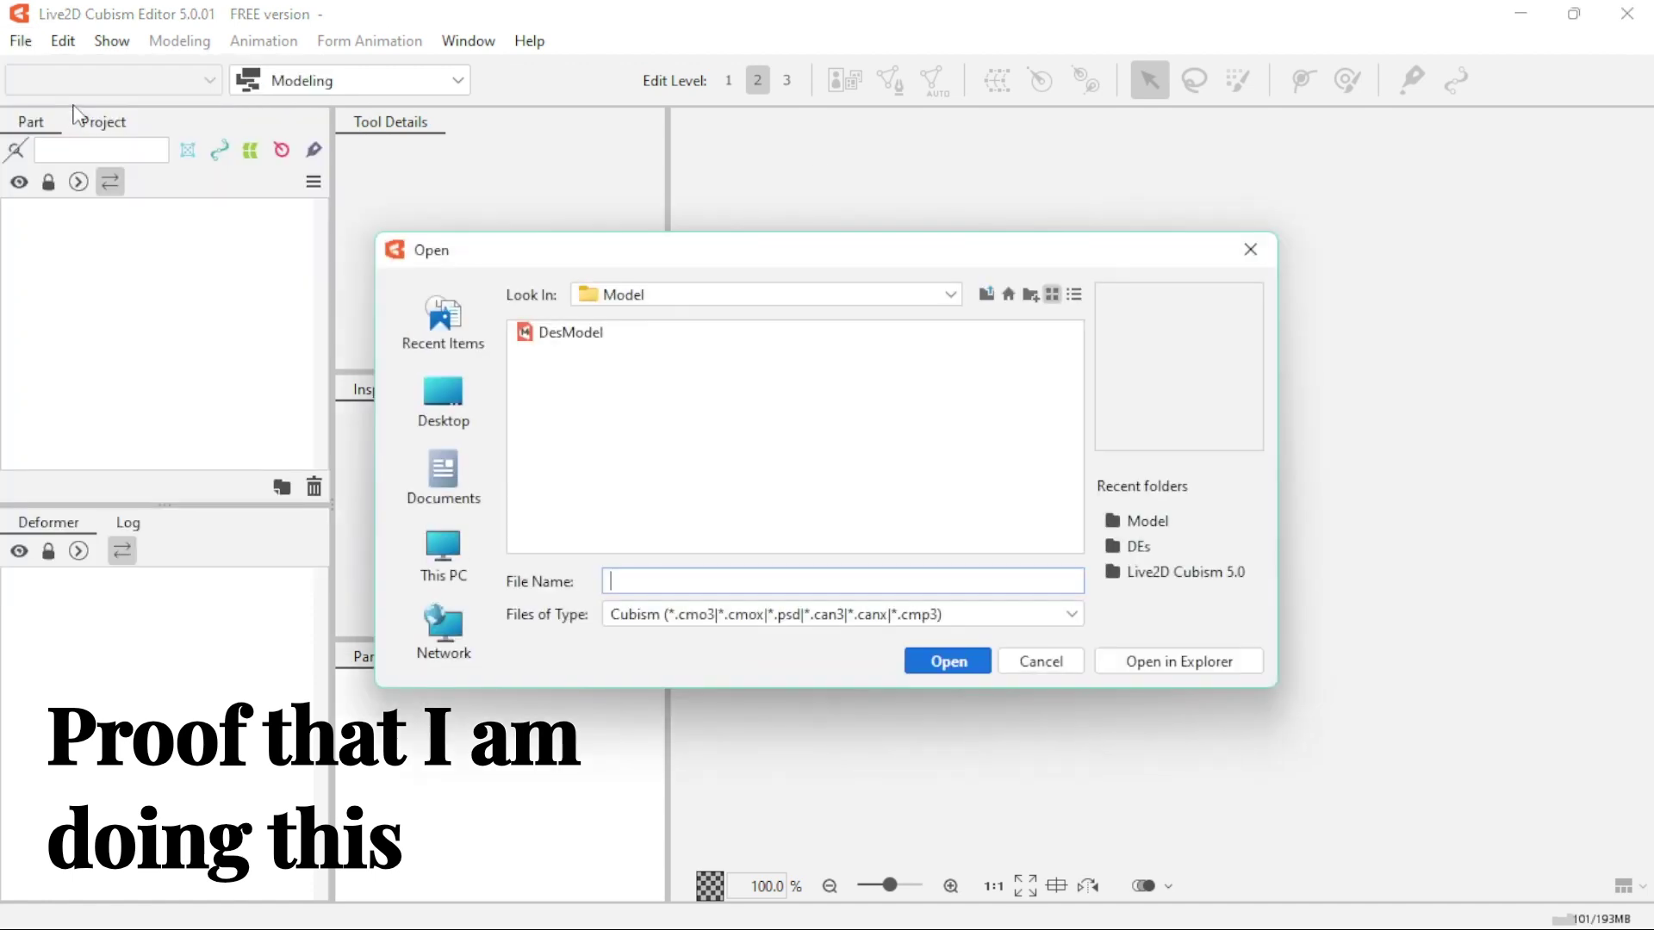
left_click(584, 343)
left_click(949, 666)
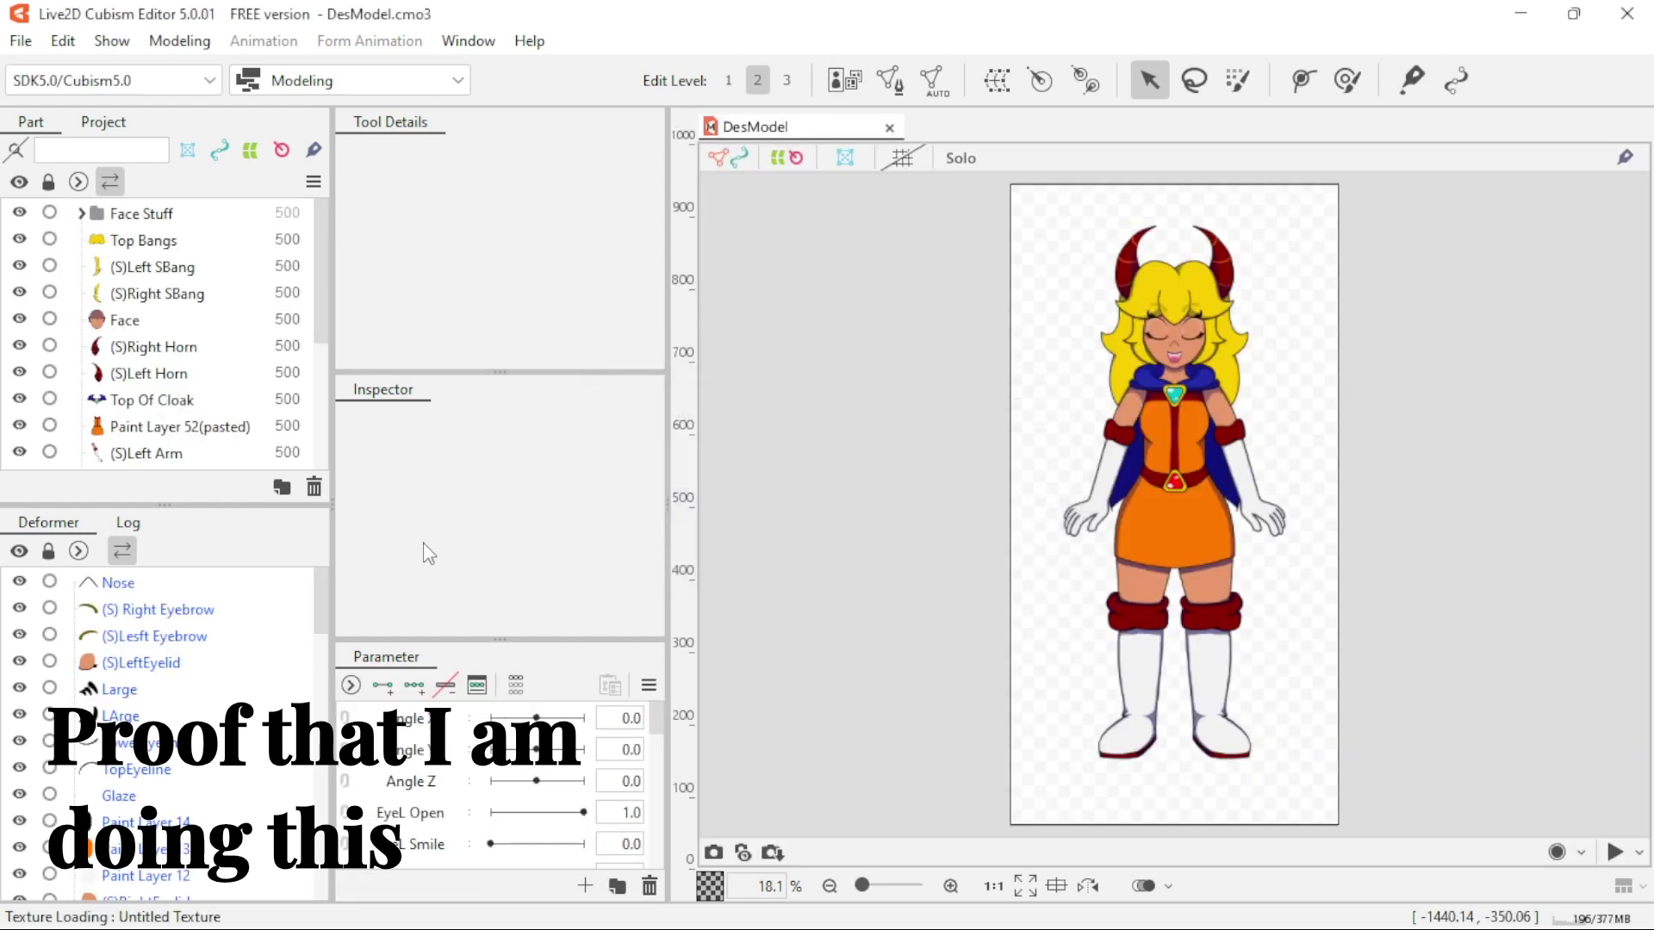
Expand the Face Stuff part and toggle the visibility of the left eye group and eyelid deformers to inspect the model's face
left_click(19, 662)
left_click(19, 662)
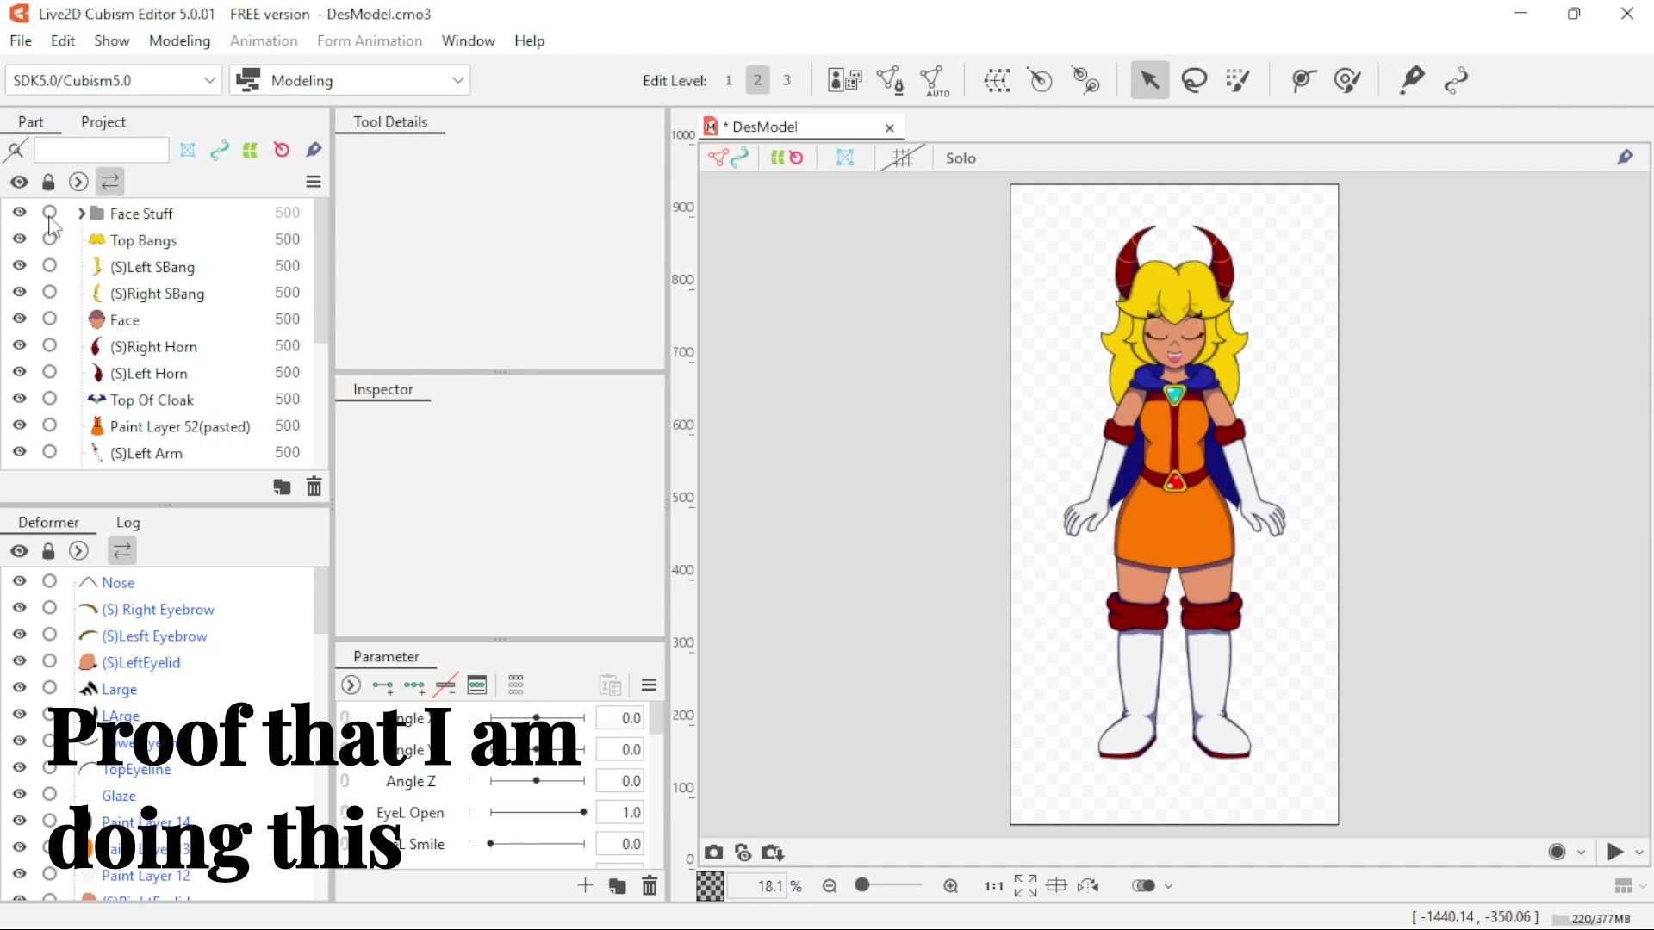
left_click(92, 215)
left_click(83, 213)
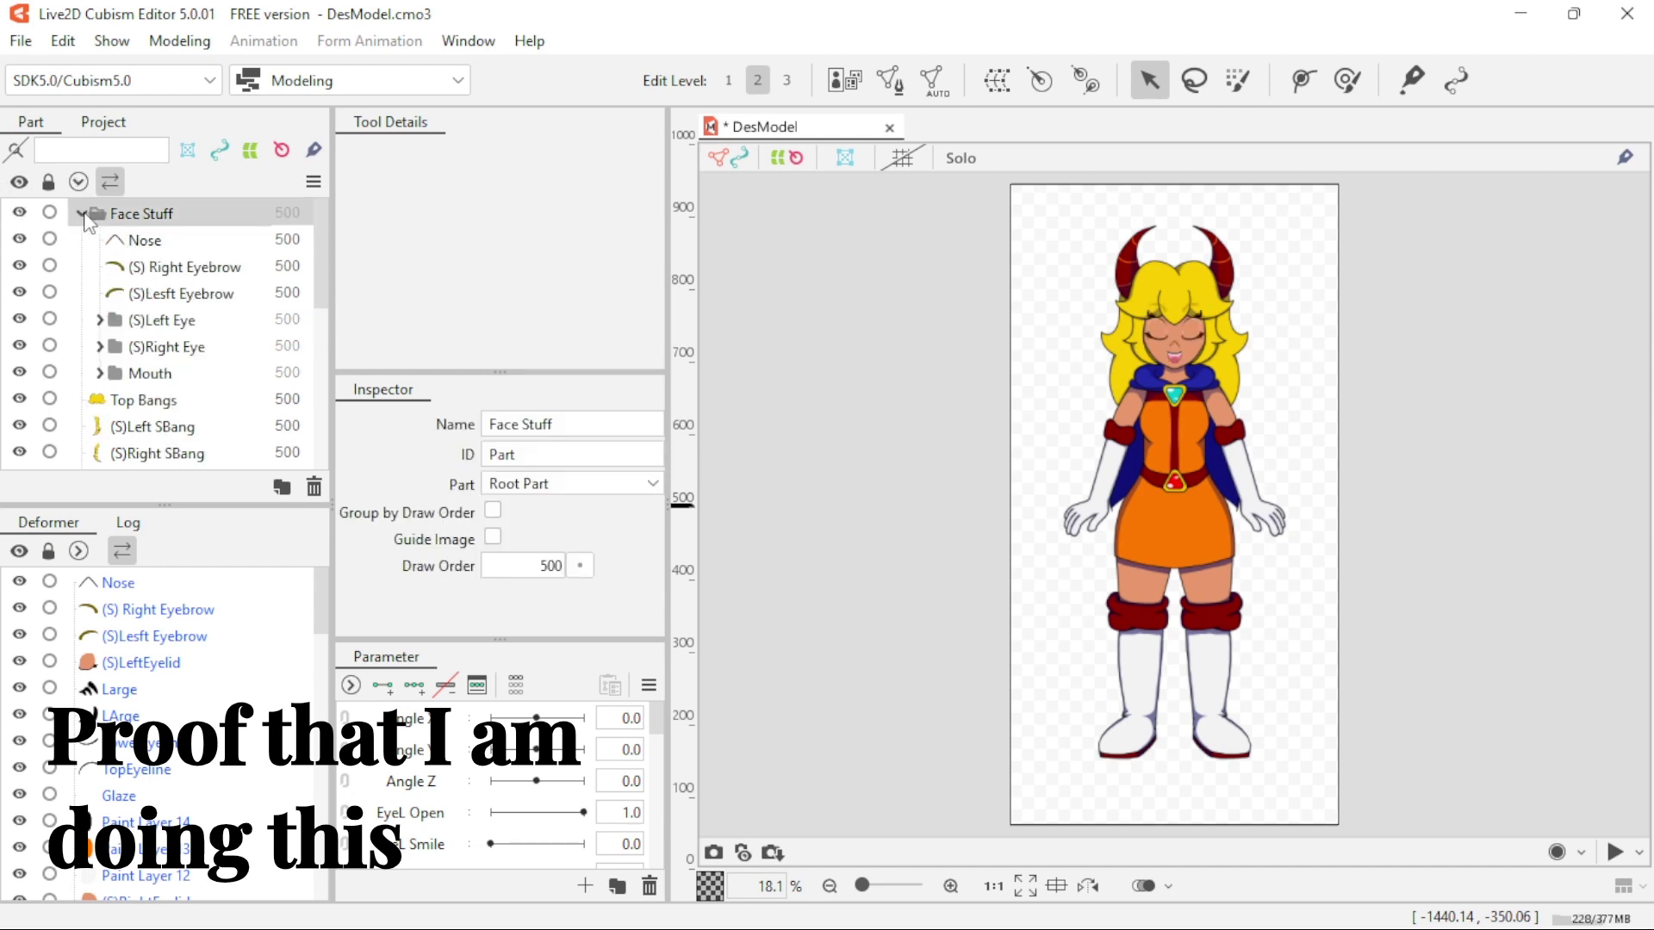
left_click(19, 320)
left_click(19, 320)
left_click(20, 661)
scroll(23, 667, "down", 3)
left_click(19, 708)
scroll(19, 699, "up", 3)
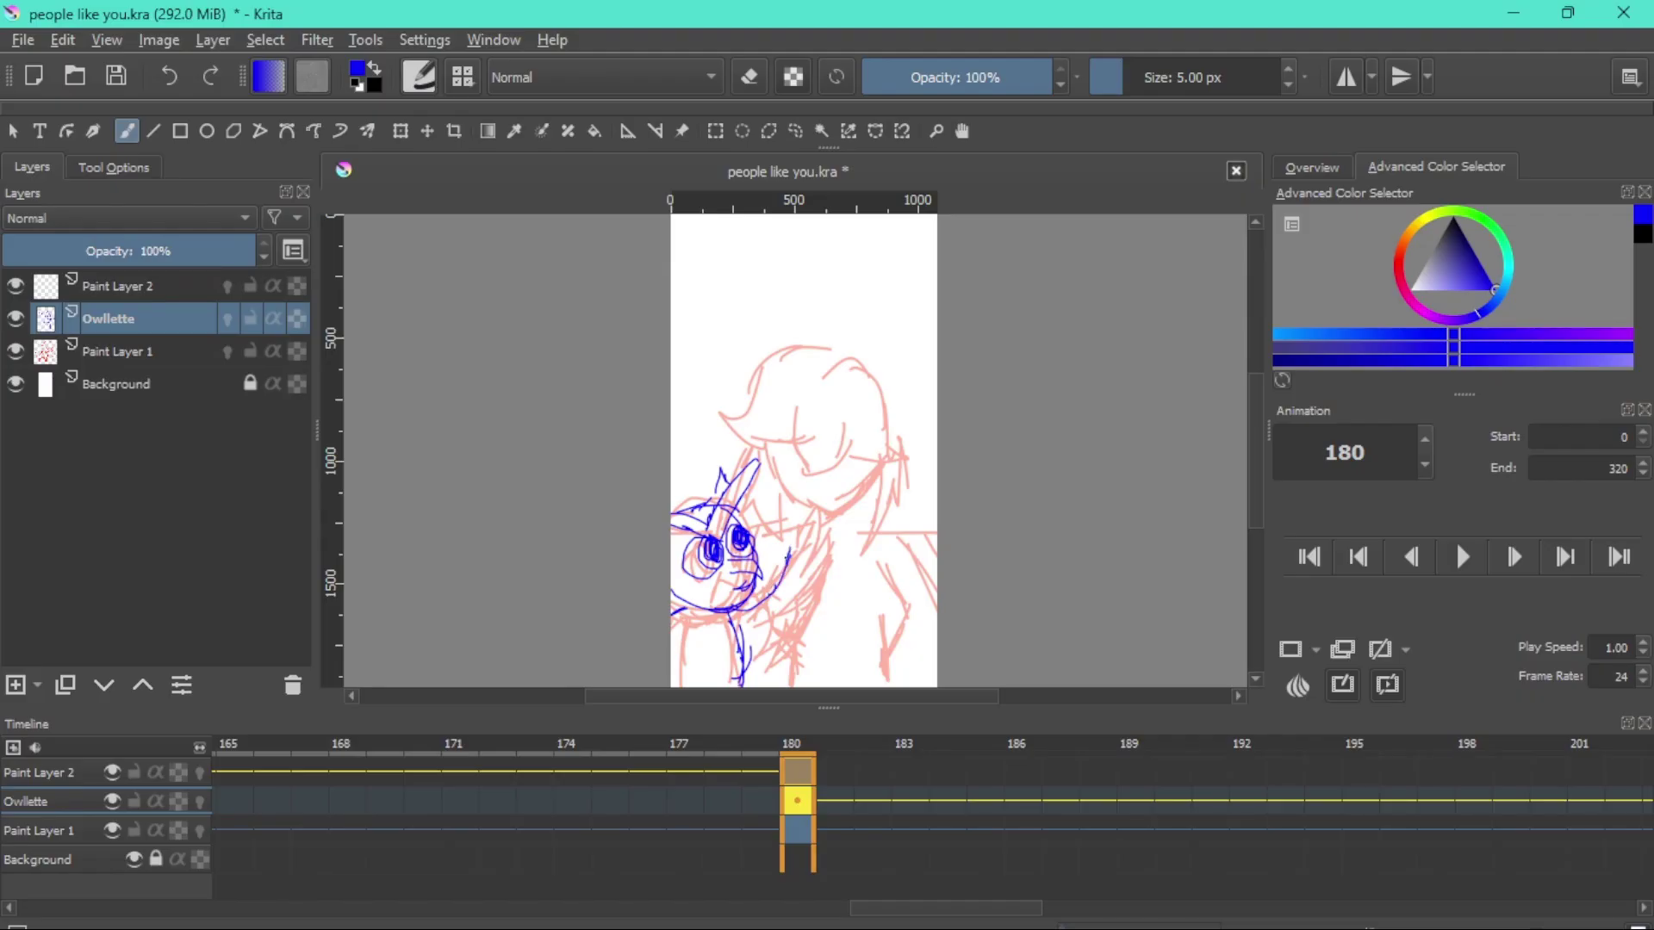
Switch back to Krita and sketch the owl's raised wing with overlapping feathers fanning out beside its head
mouse_move(785, 558)
left_mouse_down()
mouse_move(835, 509)
mouse_move(768, 617)
mouse_move(745, 624)
mouse_move(770, 618)
left_mouse_up()
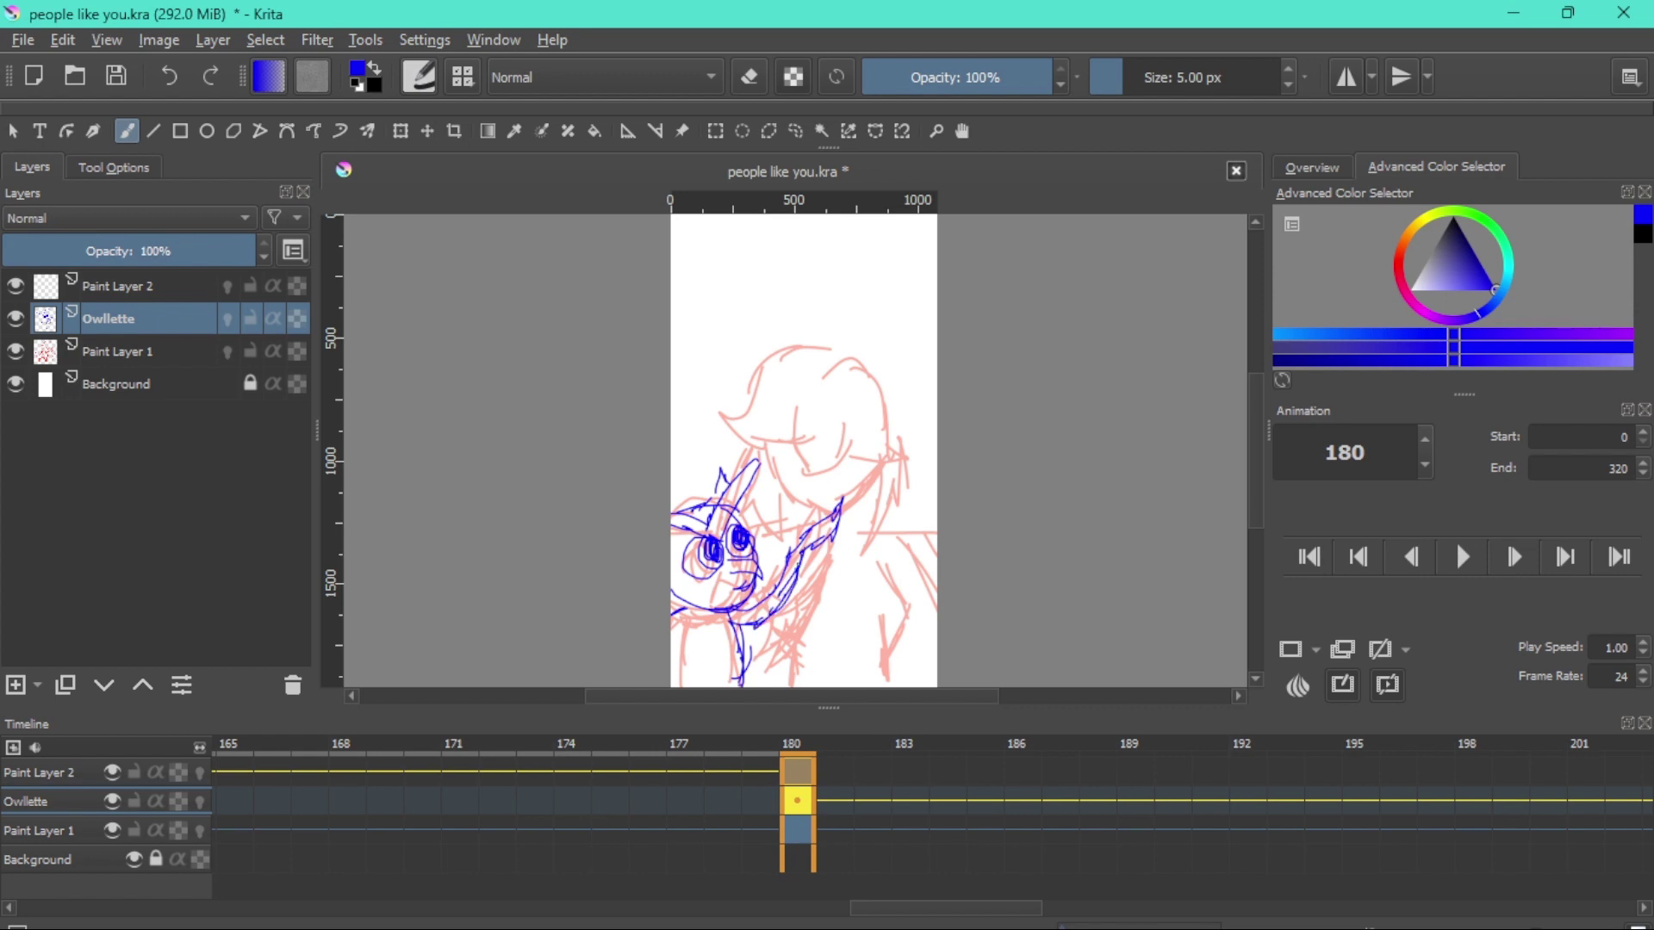
left_click_drag(843, 526, 787, 555)
mouse_move(857, 494)
left_mouse_down()
mouse_move(826, 546)
mouse_move(847, 538)
mouse_move(835, 556)
mouse_move(865, 579)
mouse_move(833, 587)
left_mouse_up()
left_click_drag(876, 558, 796, 610)
left_click_drag(843, 592, 813, 599)
left_click_drag(881, 542, 847, 553)
mouse_move(874, 551)
left_mouse_down()
mouse_move(812, 580)
mouse_move(798, 625)
left_mouse_up()
mouse_move(819, 599)
left_mouse_down()
mouse_move(744, 665)
mouse_move(736, 647)
mouse_move(759, 665)
left_mouse_up()
left_click_drag(798, 610, 791, 665)
mouse_move(824, 603)
left_mouse_down()
mouse_move(807, 652)
mouse_move(856, 639)
mouse_move(840, 605)
mouse_move(897, 587)
mouse_move(872, 583)
mouse_move(876, 546)
left_mouse_up()
left_click_drag(910, 522, 824, 527)
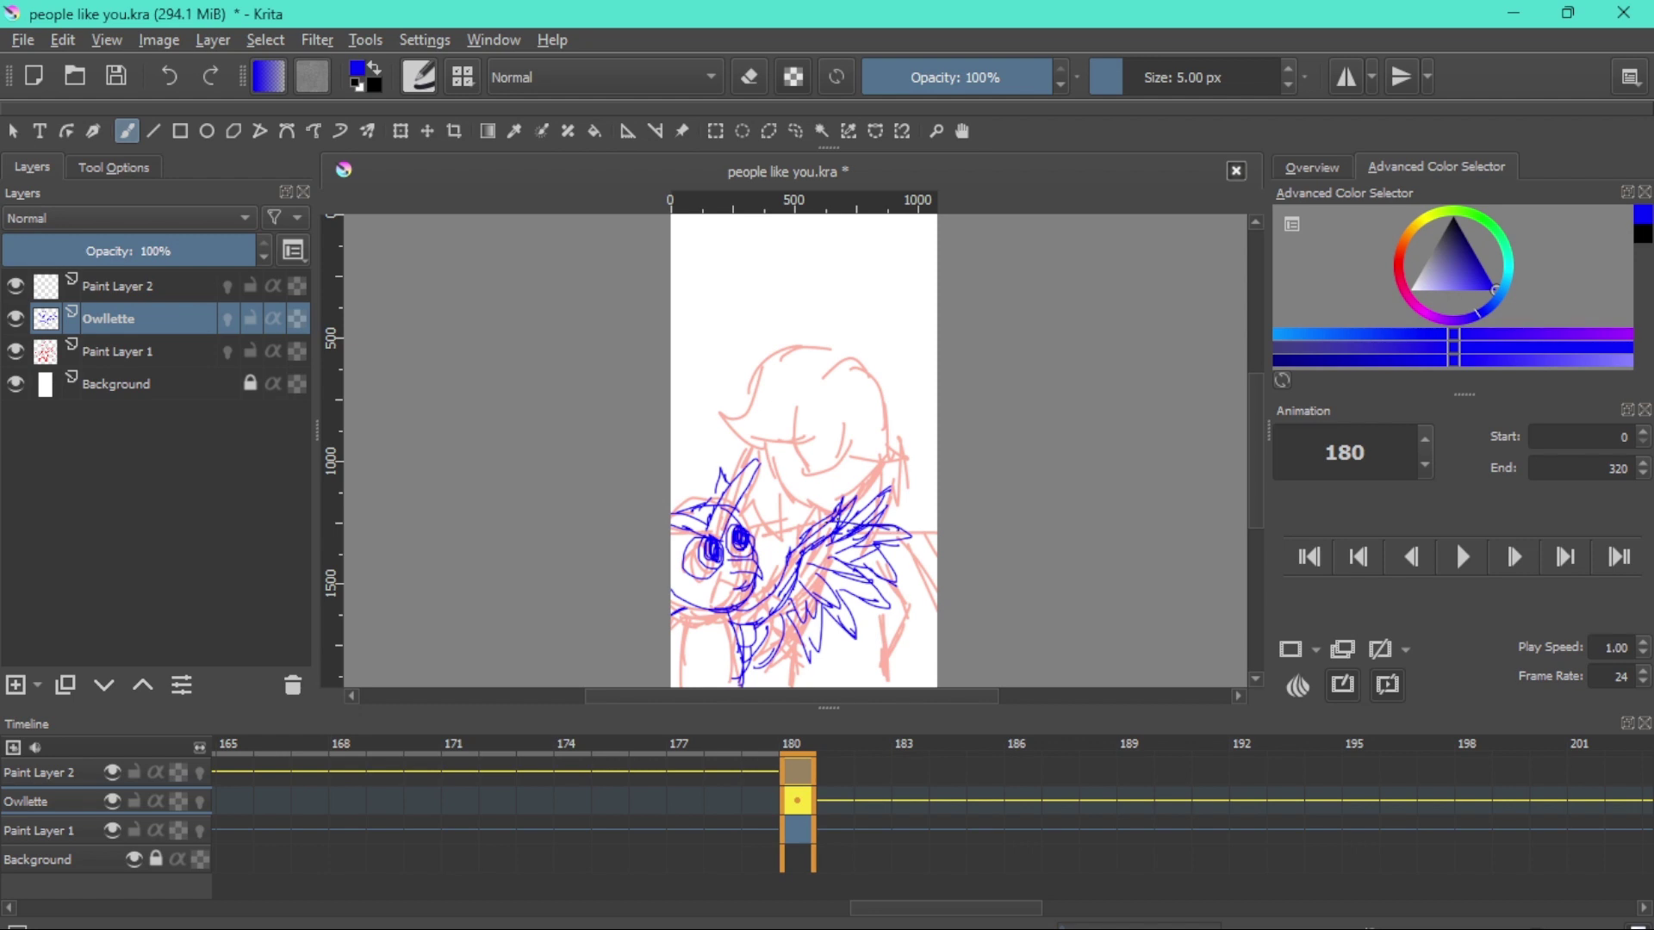
Erase the uppermost feather strokes of the owl's wing with an eraser of about 86.54 px
key("e")
left_click(1171, 77)
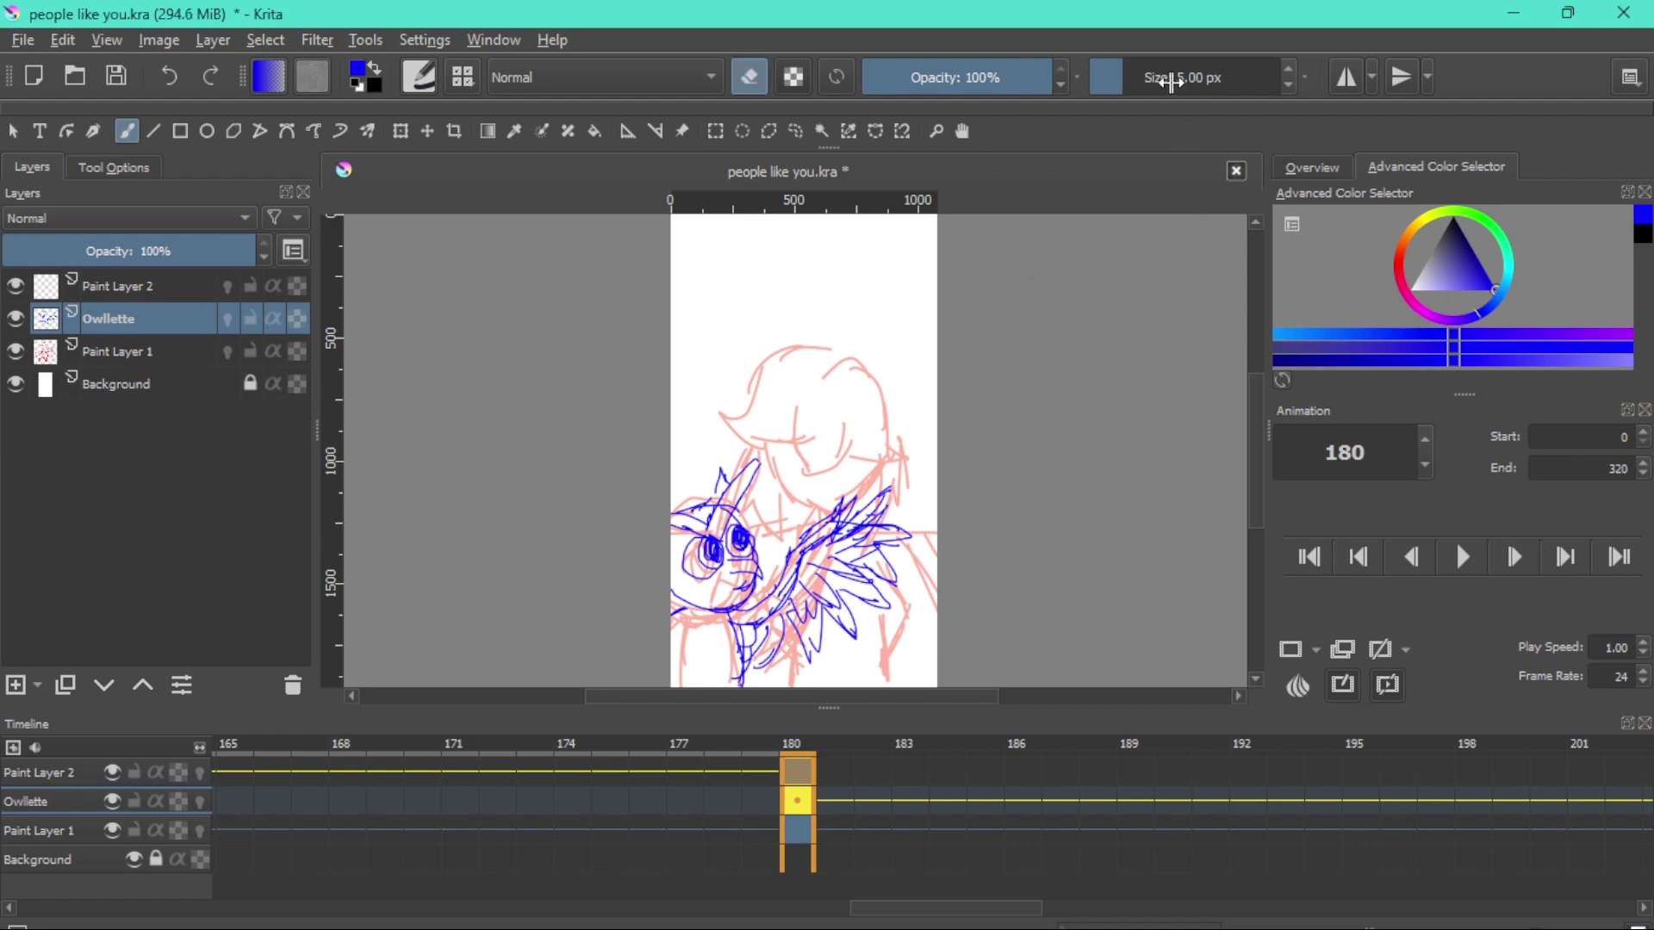
mouse_move(829, 496)
left_mouse_down()
mouse_move(892, 499)
mouse_move(840, 507)
mouse_move(872, 510)
left_mouse_up()
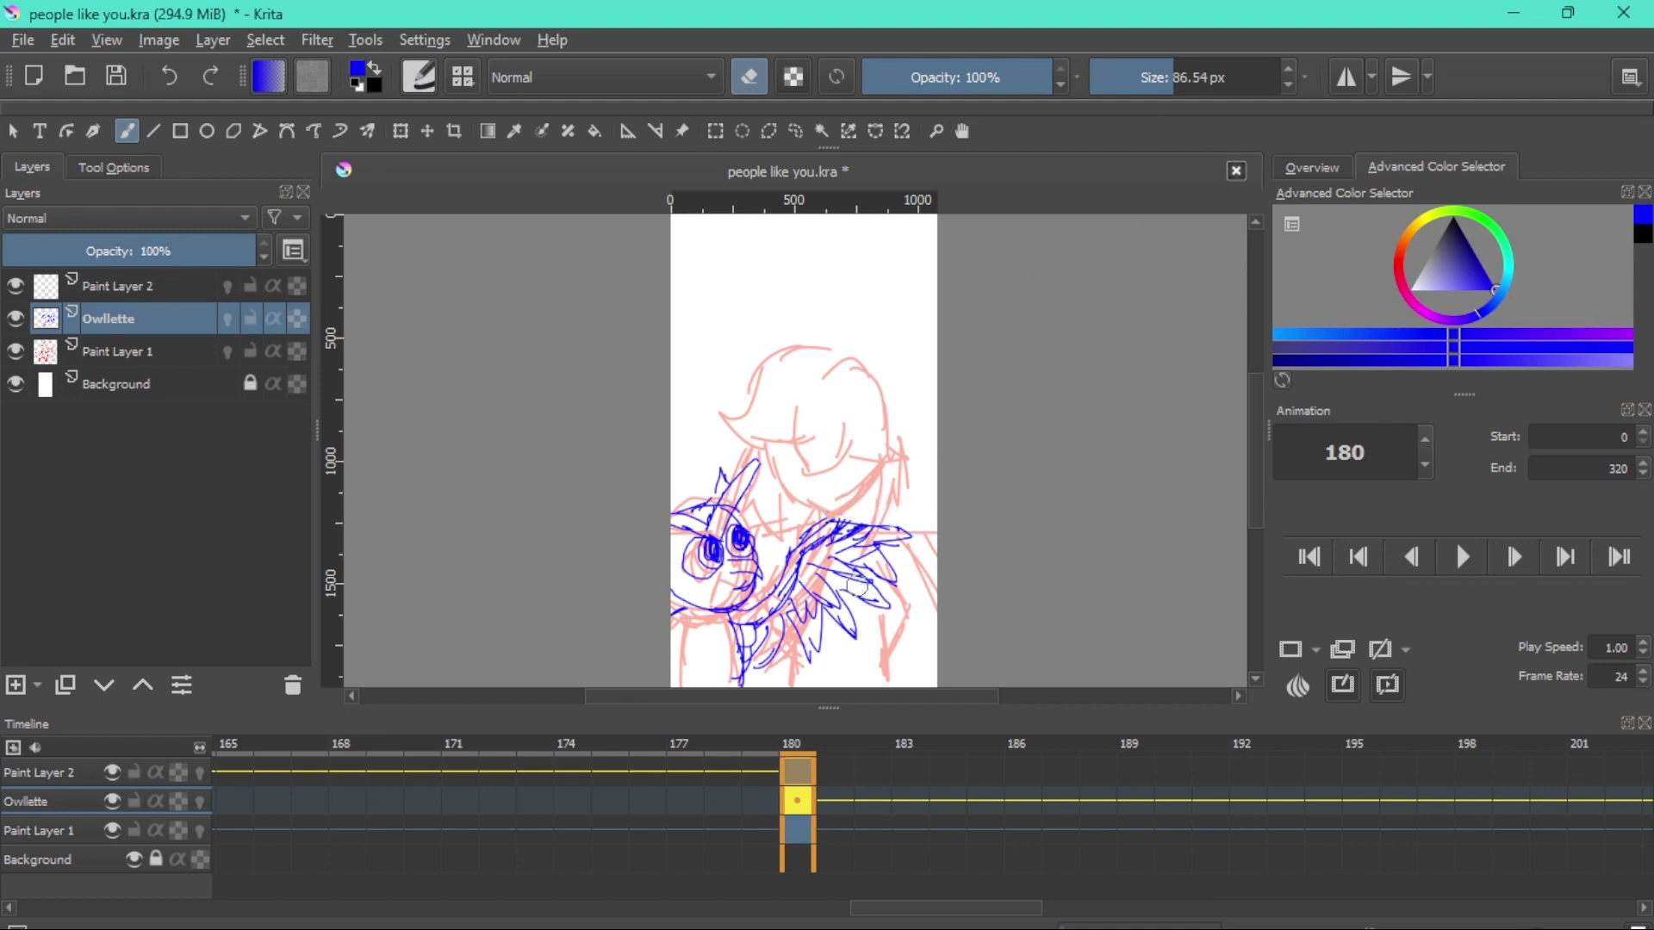
Return the brush from erasing to painting and set its size to 5 px
key("e")
key("bracketright")
key("bracketright")
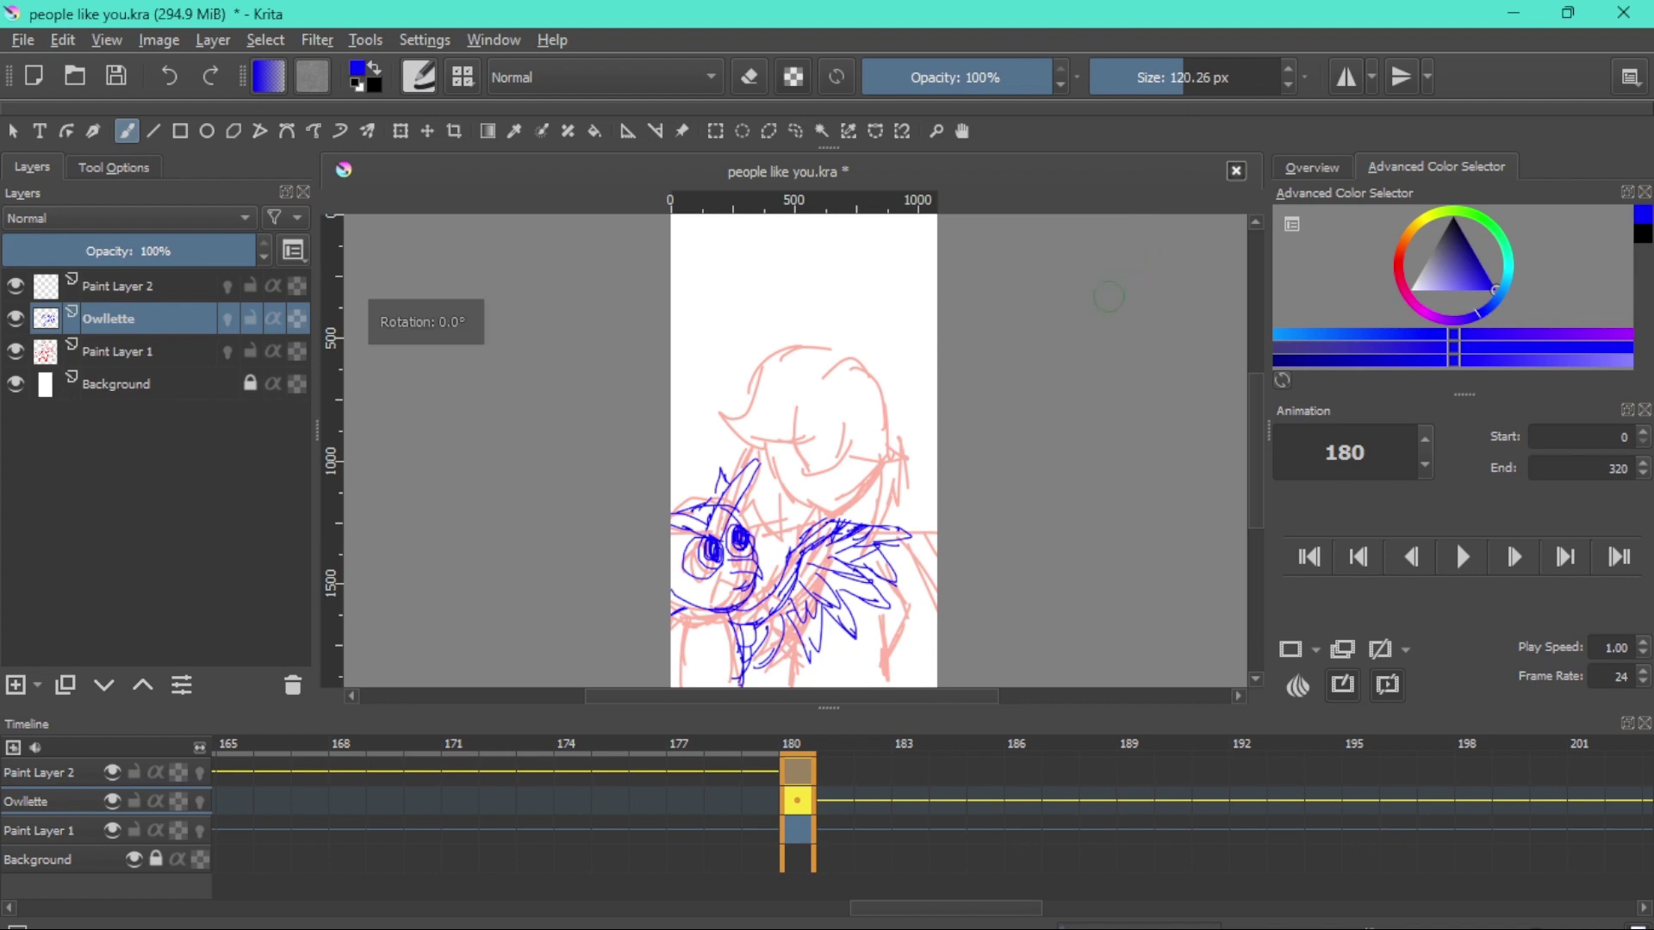
mouse_move(1206, 92)
left_mouse_down()
mouse_move(1145, 147)
mouse_move(1133, 185)
left_mouse_up()
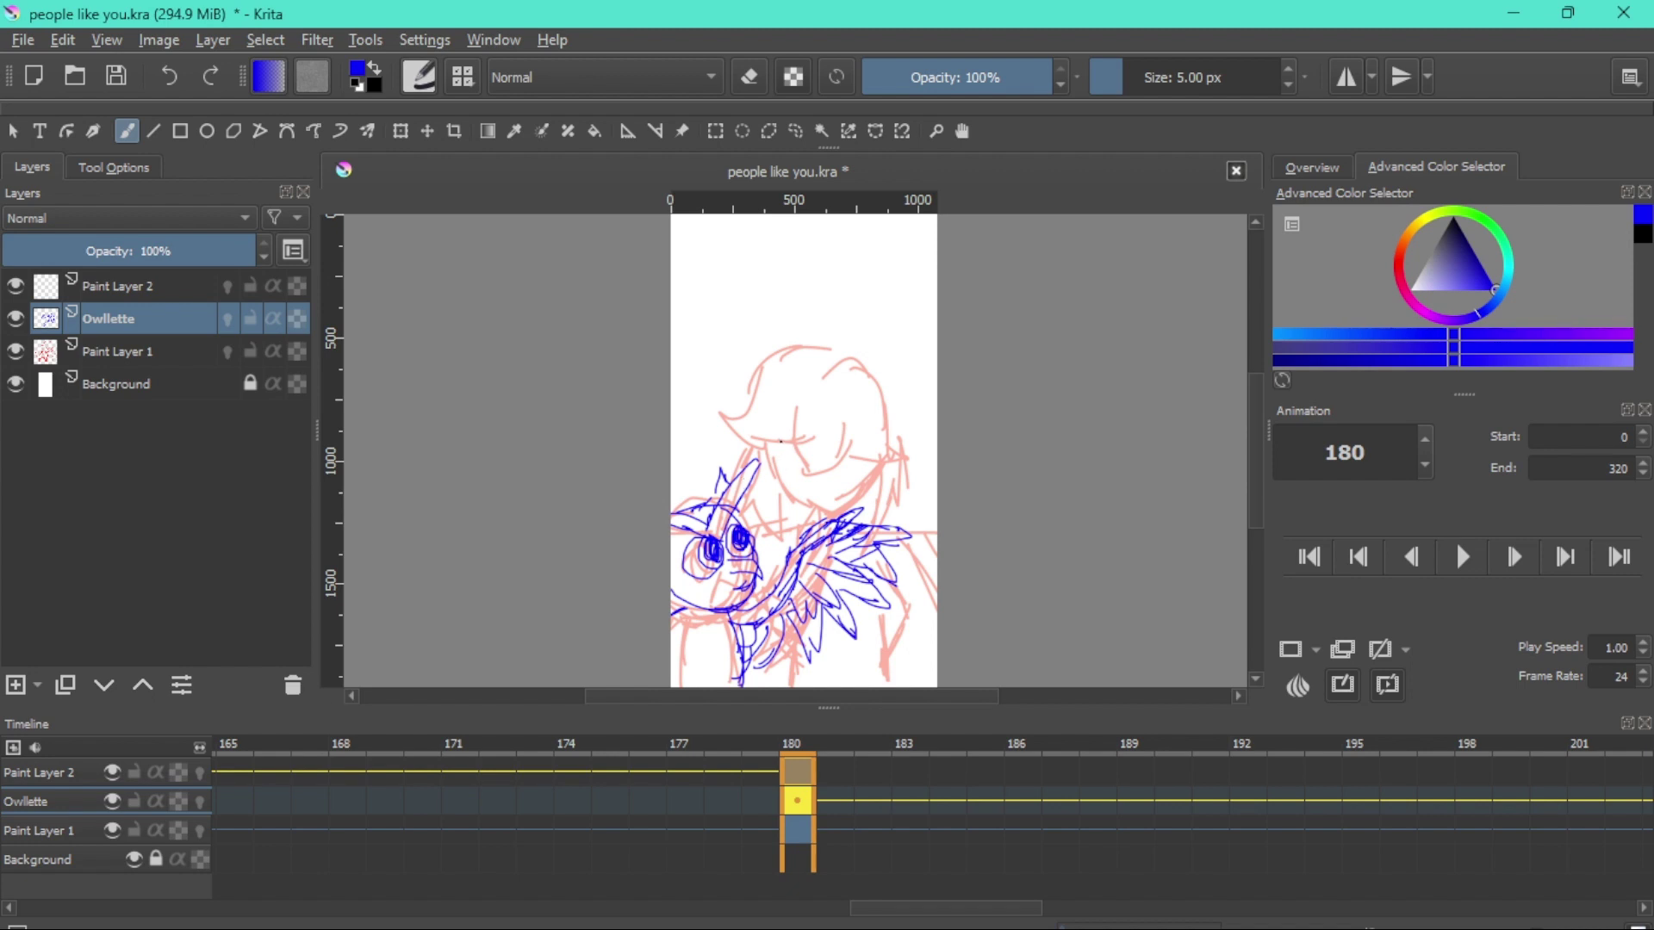
Sketch the girl's face outline, bangs, crown and side locks in blue above the owl's wing
left_click_drag(781, 430, 780, 473)
mouse_move(790, 499)
left_mouse_down()
mouse_move(825, 526)
mouse_move(877, 467)
mouse_move(882, 489)
left_mouse_up()
mouse_move(825, 376)
left_mouse_down()
mouse_move(779, 370)
mouse_move(758, 430)
mouse_move(727, 439)
mouse_move(796, 473)
mouse_move(814, 456)
mouse_move(837, 493)
mouse_move(864, 381)
mouse_move(889, 429)
mouse_move(918, 438)
mouse_move(867, 461)
mouse_move(901, 461)
left_mouse_up()
mouse_move(765, 457)
left_mouse_down()
mouse_move(752, 509)
mouse_move(803, 539)
left_mouse_up()
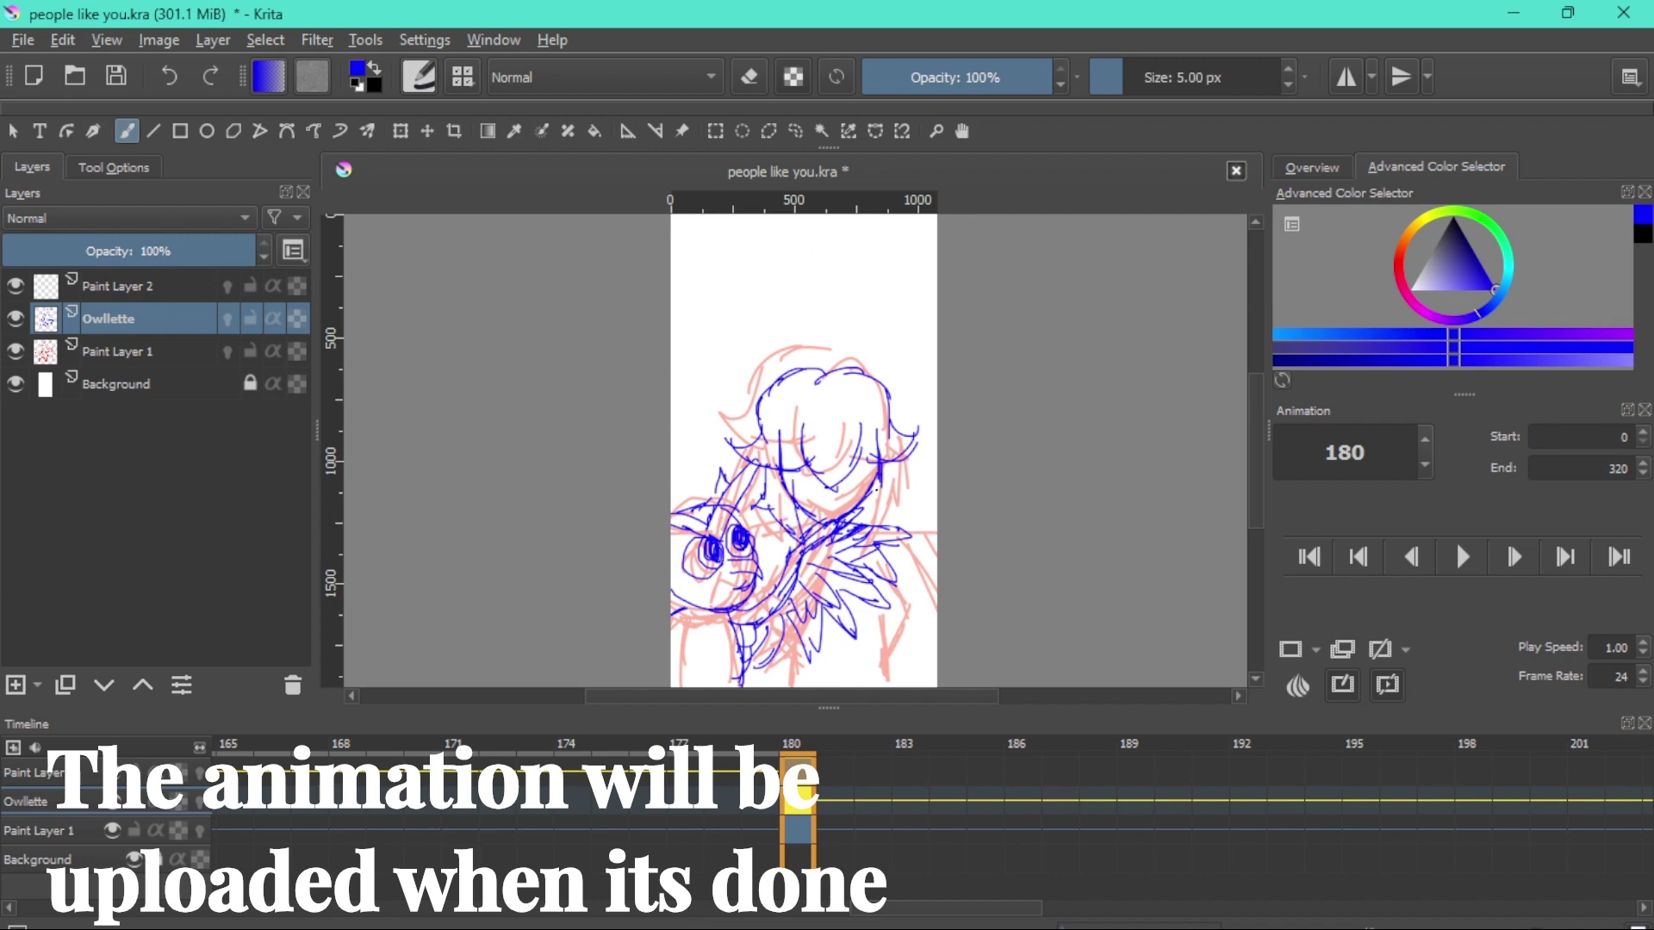
mouse_move(881, 482)
left_mouse_down()
mouse_move(861, 550)
mouse_move(893, 493)
left_mouse_up()
left_click_drag(882, 491, 916, 494)
left_click_drag(777, 537, 763, 599)
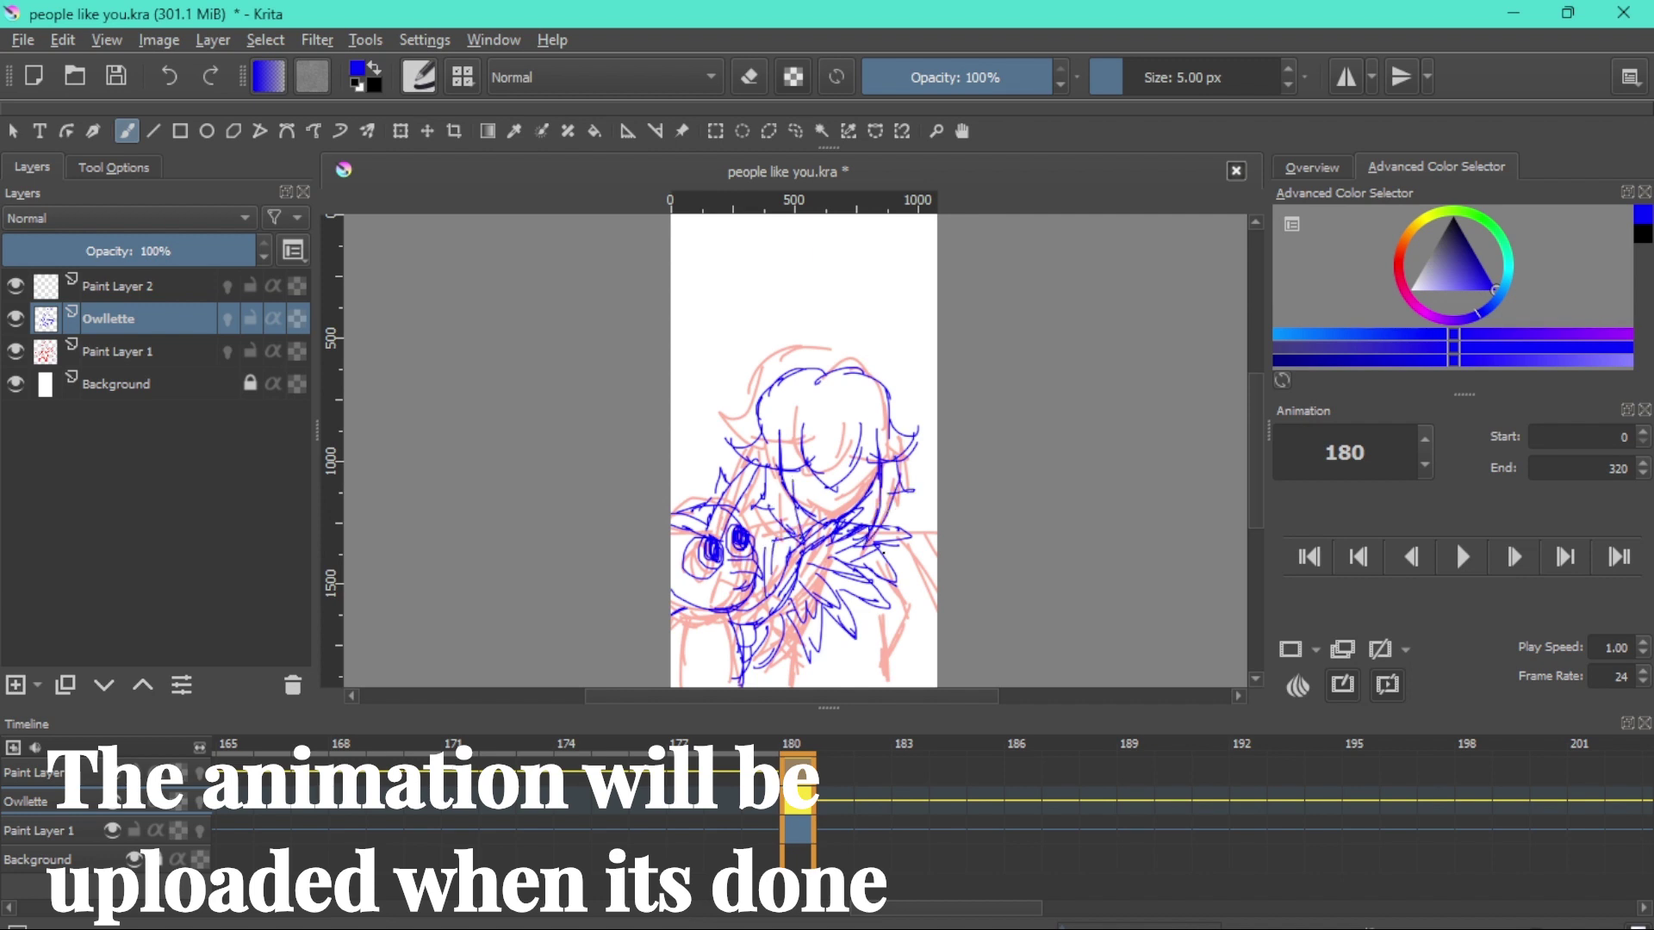
Sketch the girl's shoulder, arm and torso lines behind the owl's wing
left_click_drag(876, 539, 908, 533)
left_click_drag(897, 535, 922, 645)
mouse_move(809, 548)
left_mouse_down()
mouse_move(800, 575)
mouse_move(885, 589)
mouse_move(887, 635)
mouse_move(806, 680)
left_mouse_up()
left_click_drag(877, 627, 879, 672)
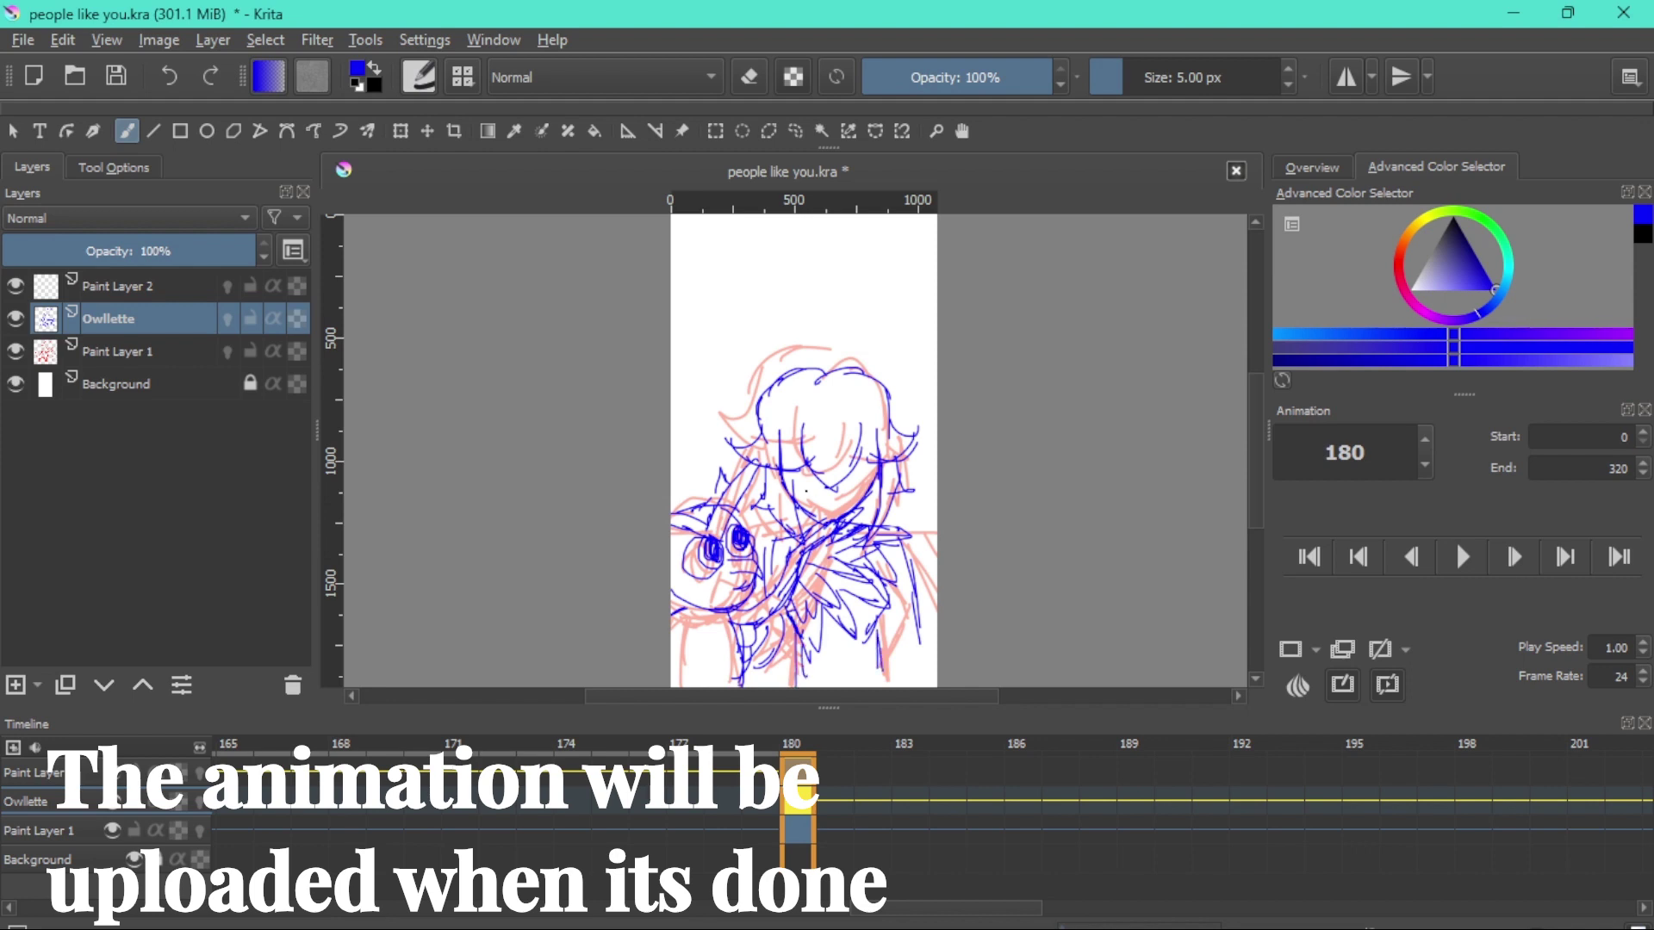
Add long hair strands falling down both sides of the girl's head and over her shoulder
mouse_move(749, 449)
left_mouse_down()
mouse_move(718, 501)
mouse_move(755, 573)
left_mouse_up()
left_click_drag(892, 430, 927, 564)
left_click_drag(910, 529, 930, 596)
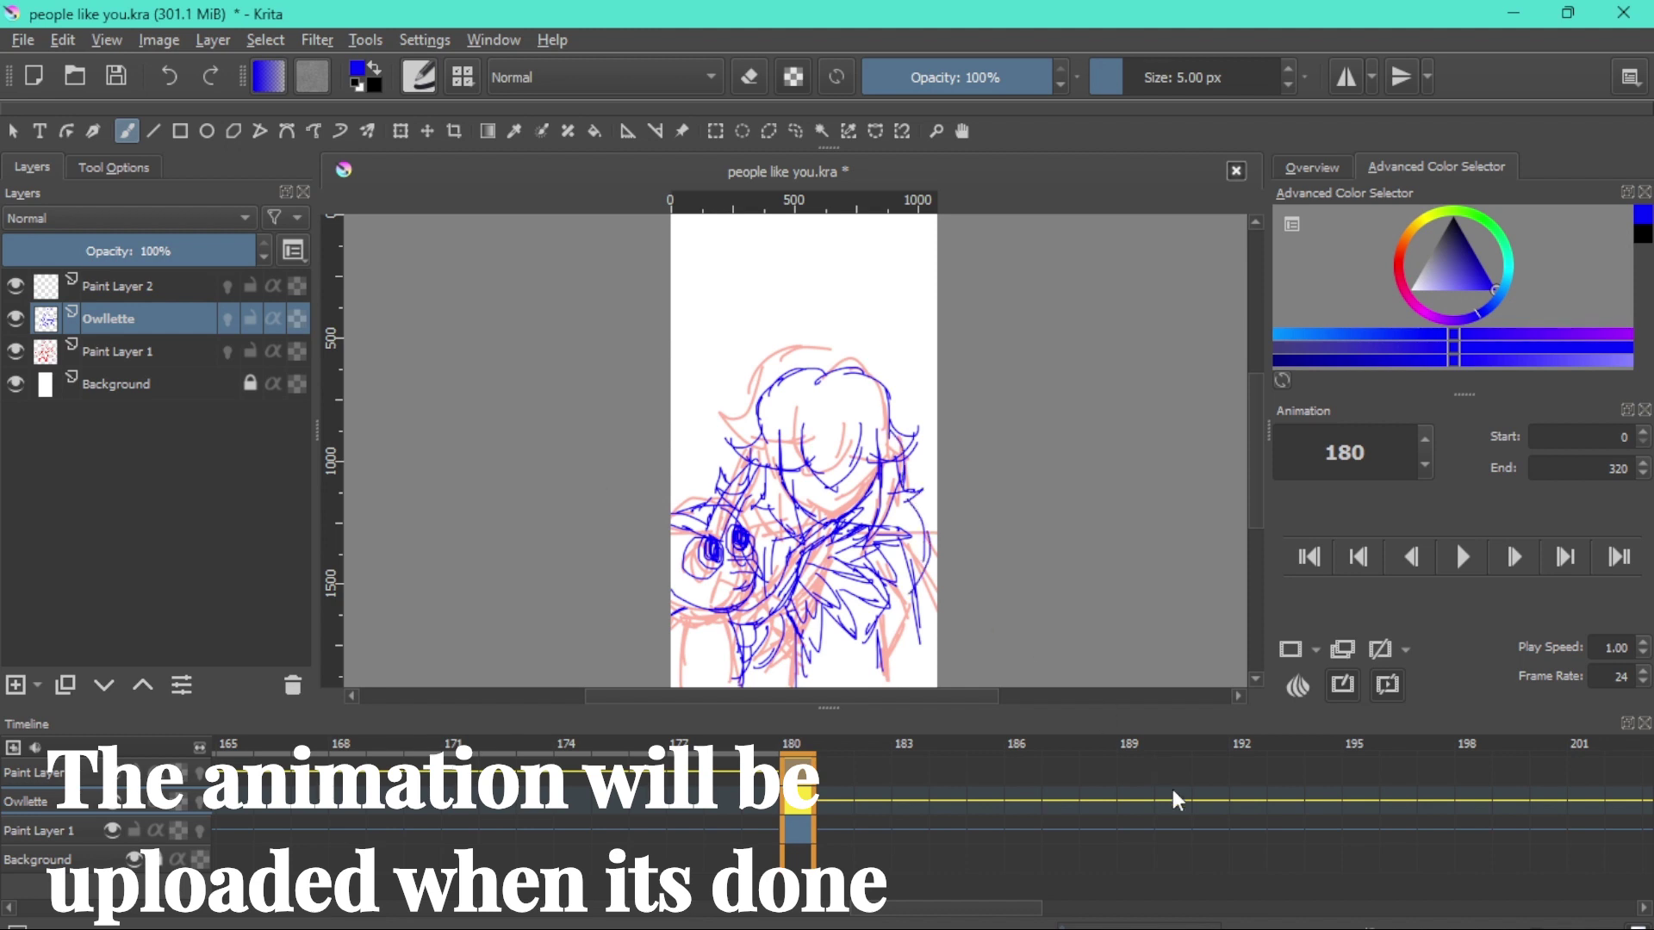
Select frame 205 on the Owllette layer, in line with the Paint Layer 1 keyframe
left_click_drag(972, 915, 1073, 915)
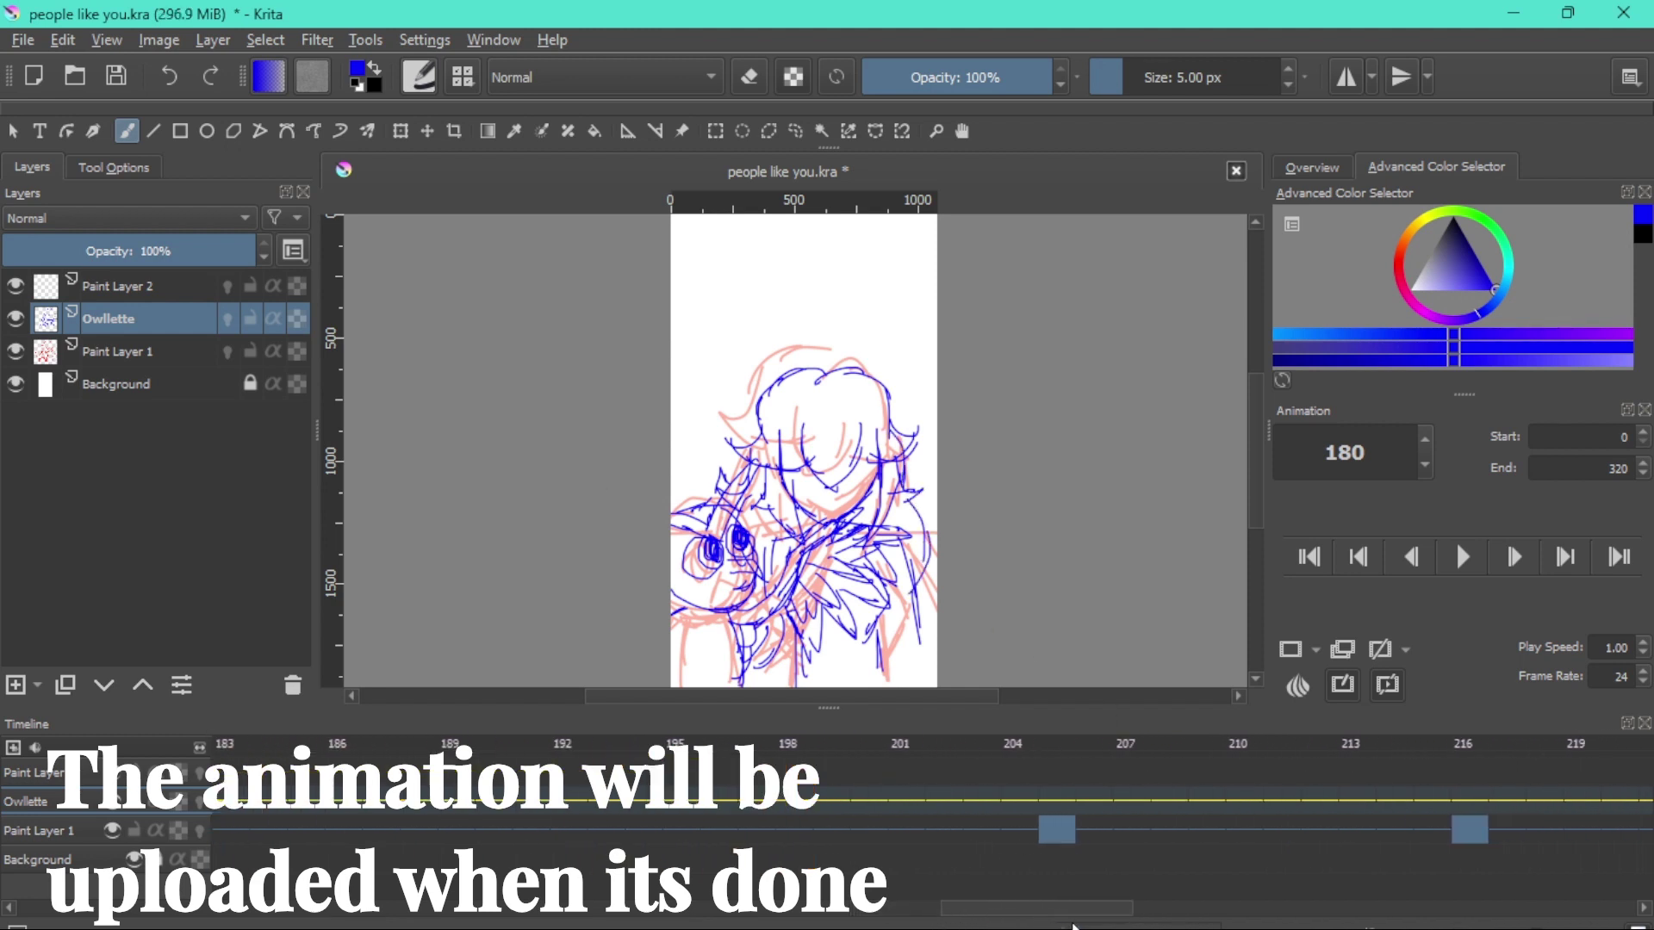
left_click(1107, 801)
left_click(963, 806)
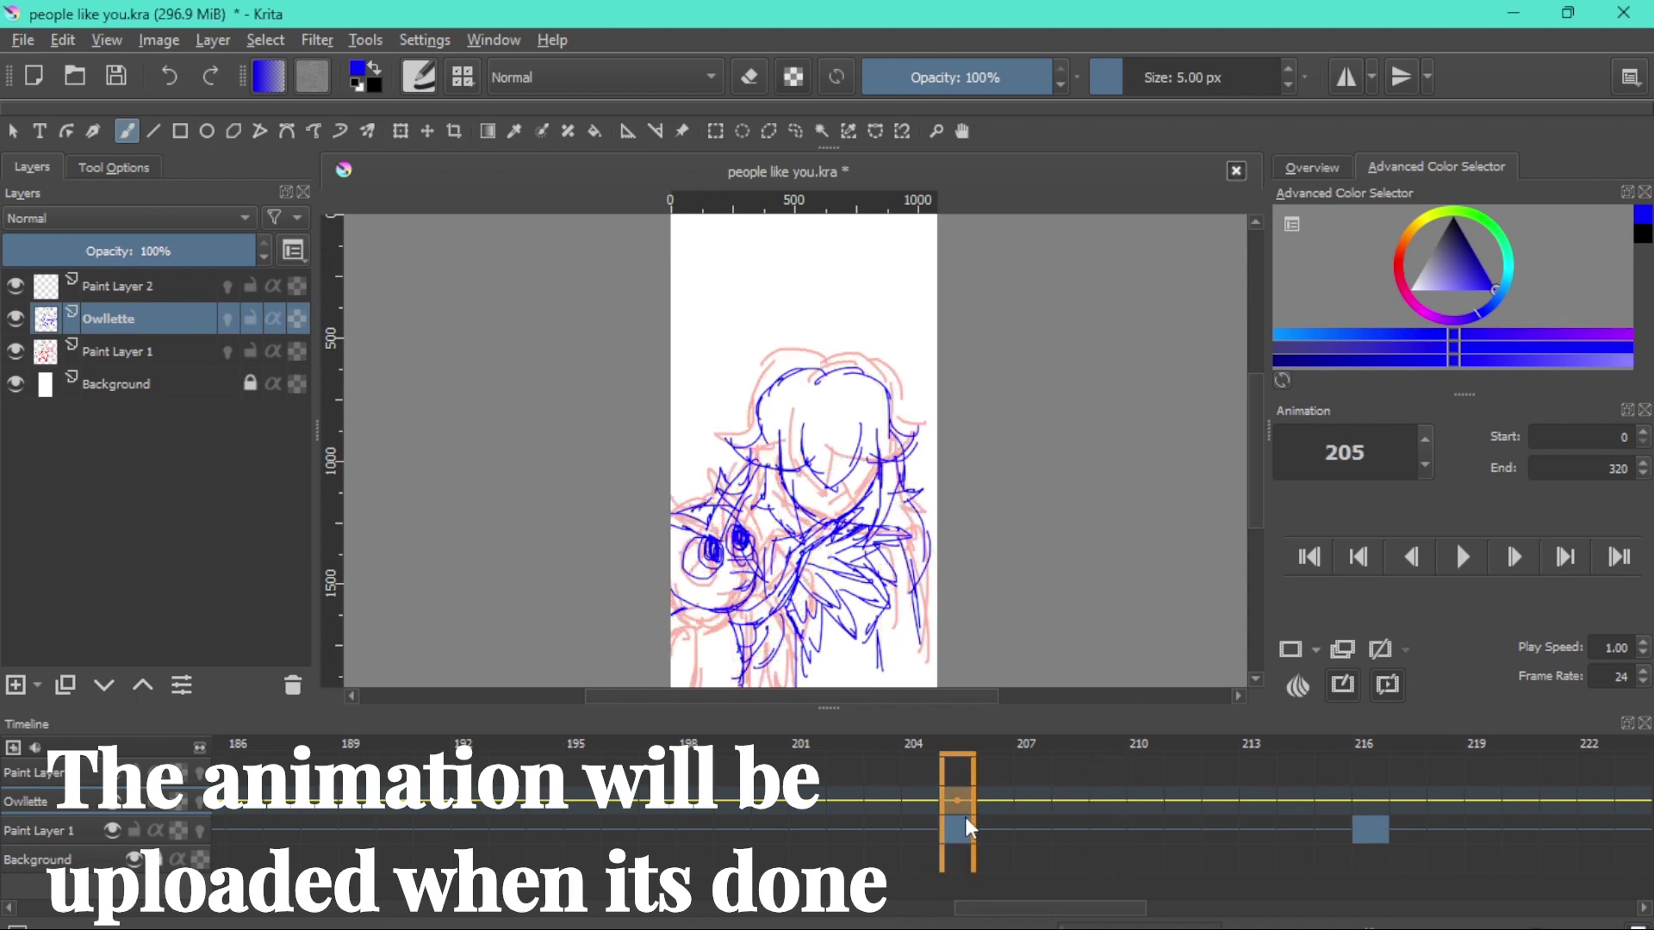